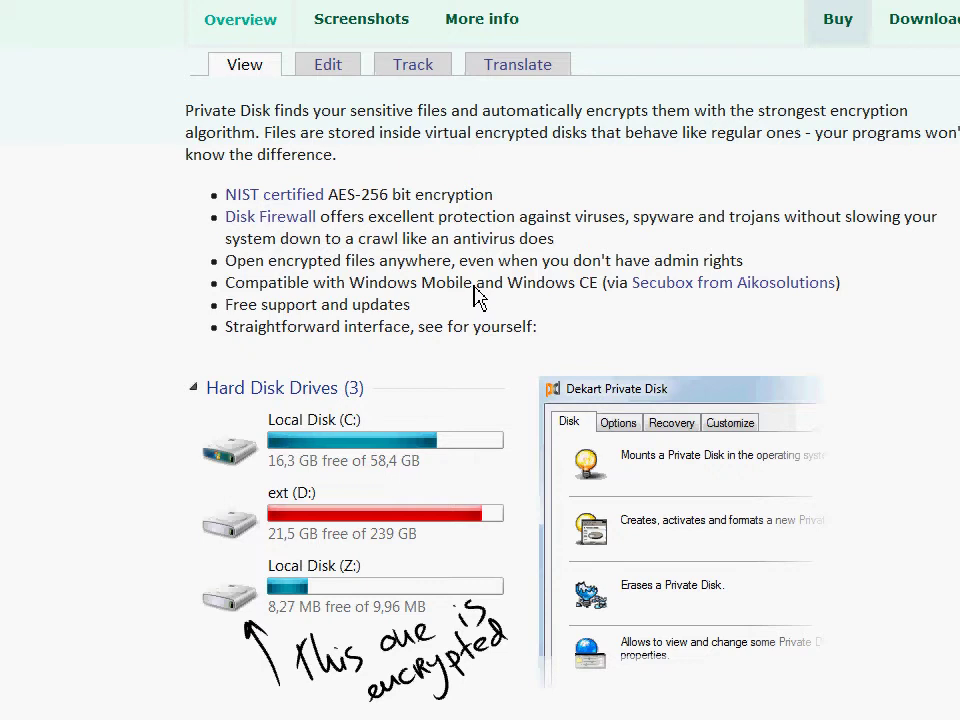
# Show Opera's menu on 'Mobile', then add 'Education' after the URL in the address bar
pyautogui.doubleClick(453, 293)
pyautogui.rightClick(453, 293)
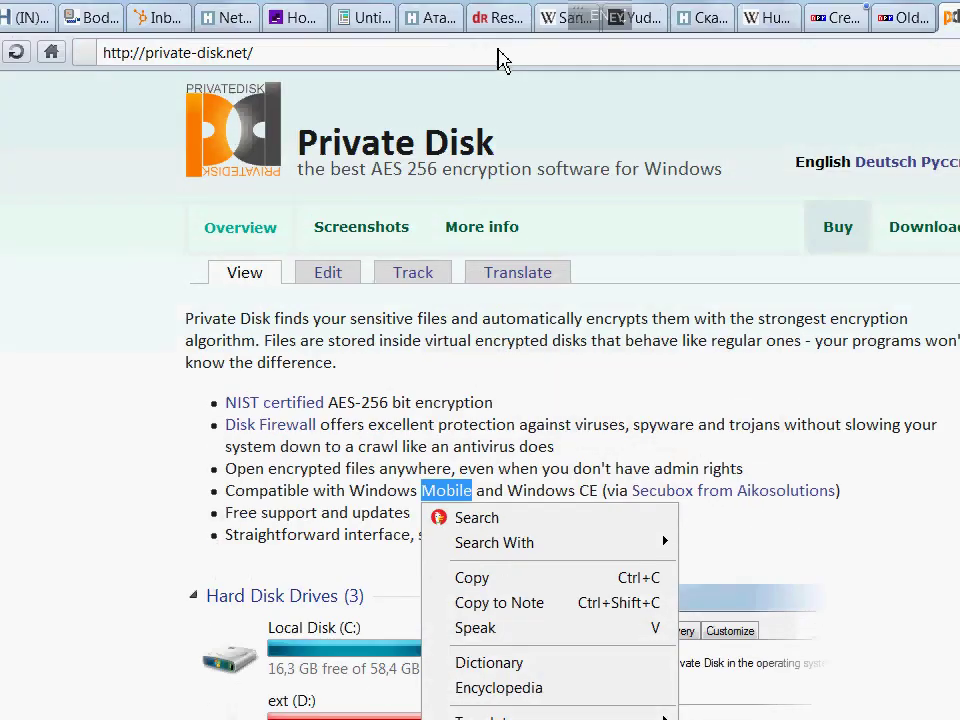
pyautogui.click(505, 55)
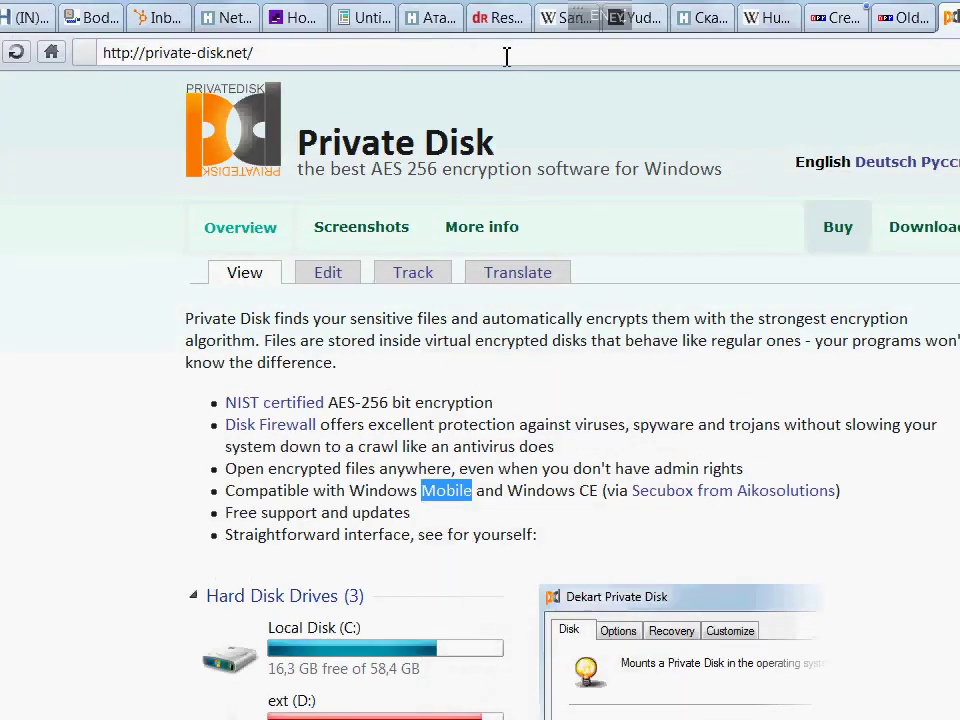
pyautogui.write('Education')
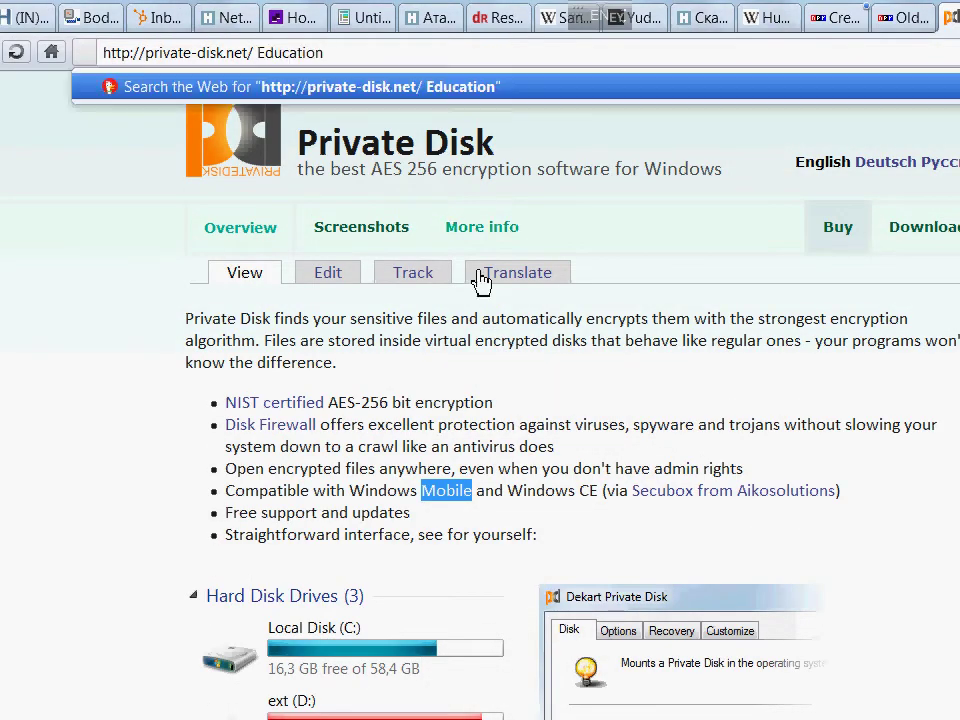
pyautogui.click(484, 456)
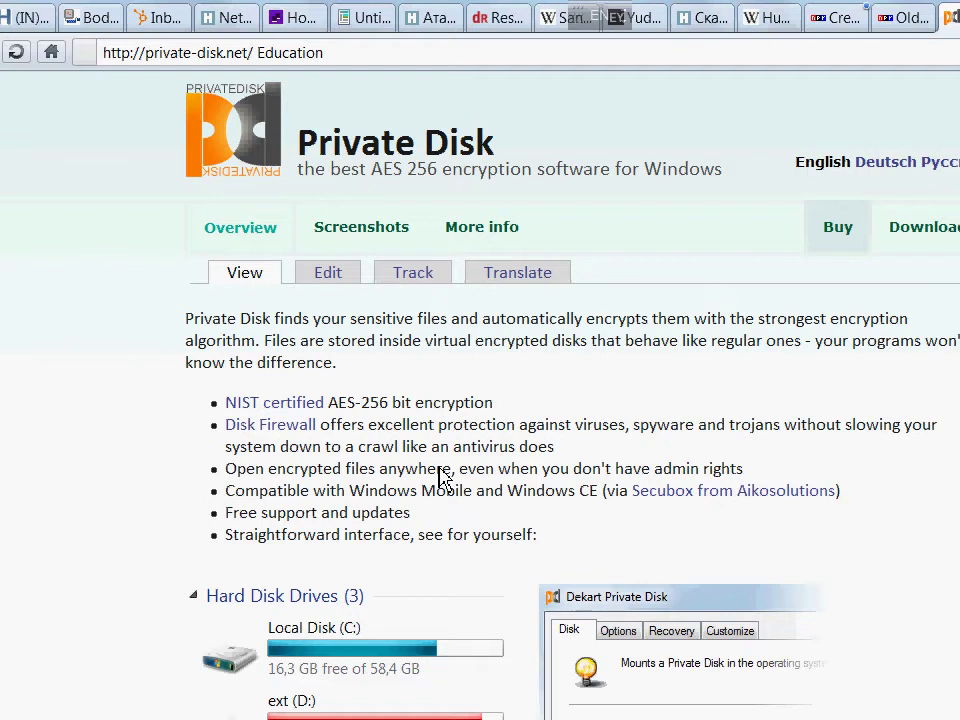
# Try the menu on 'anywhere', then copy 'protection' from the Disk Firewall bullet
pyautogui.doubleClick(437, 477)
pyautogui.rightClick(437, 478)
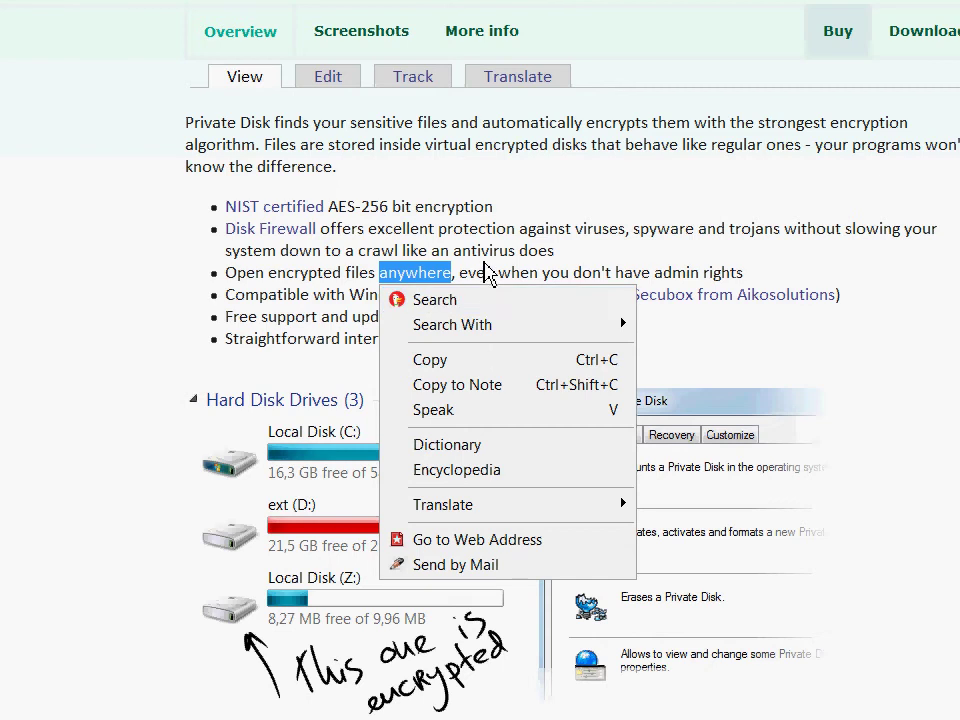
pyautogui.click(487, 272)
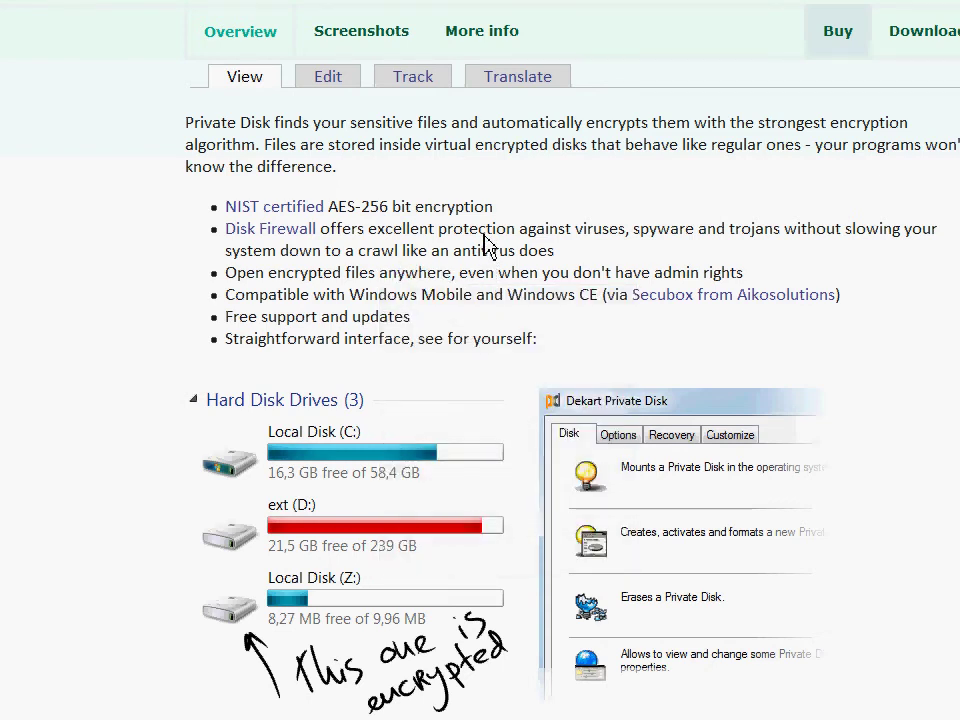
pyautogui.doubleClick(484, 243)
pyautogui.rightClick(484, 243)
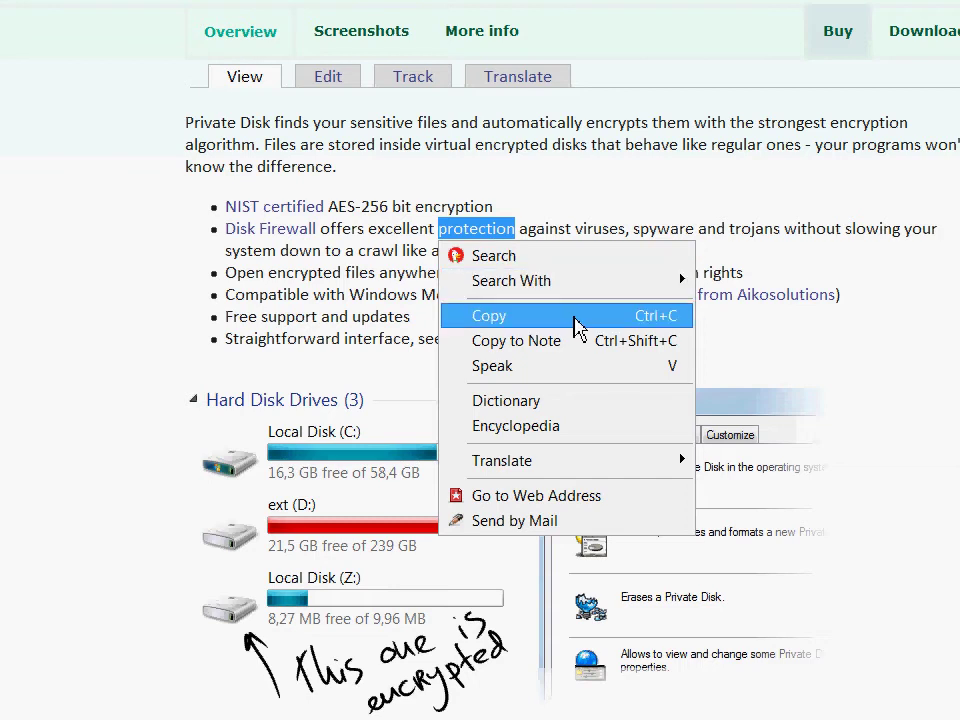
pyautogui.click(577, 322)
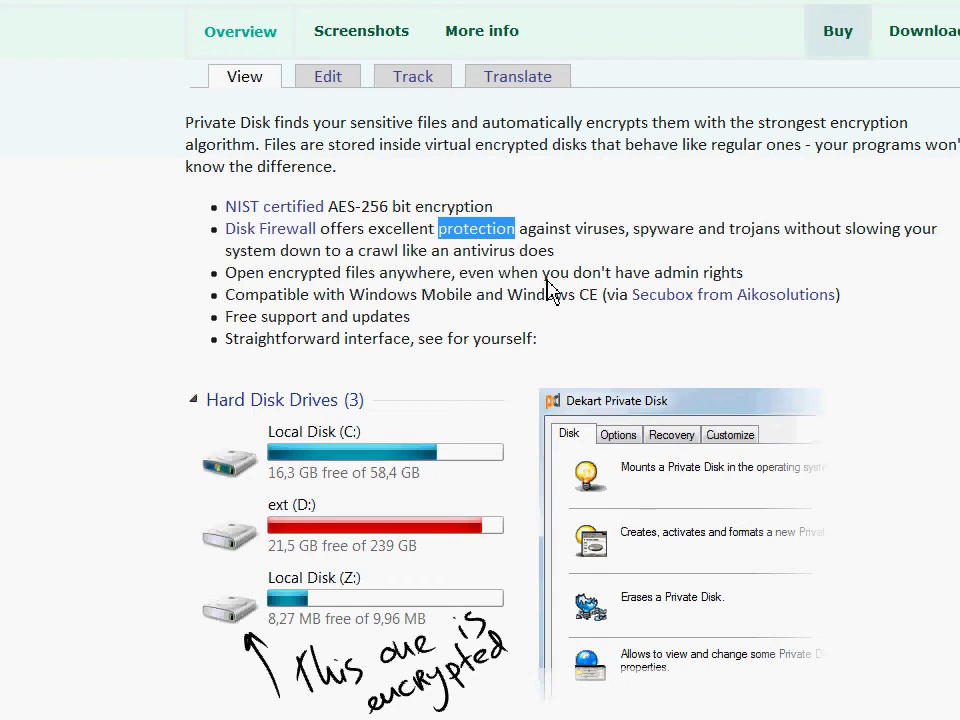
pyautogui.scroll(-3, 550, 350)
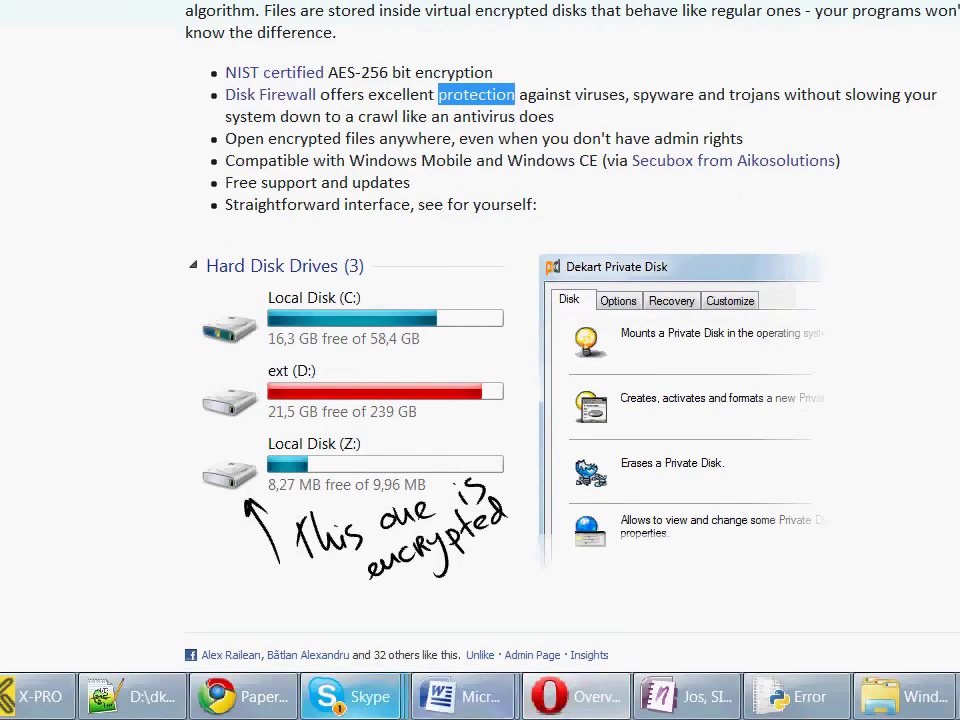
# In Notepad++, paste the copied word repeatedly after line 78's quotes, then undo it
pyautogui.click(284, 706)
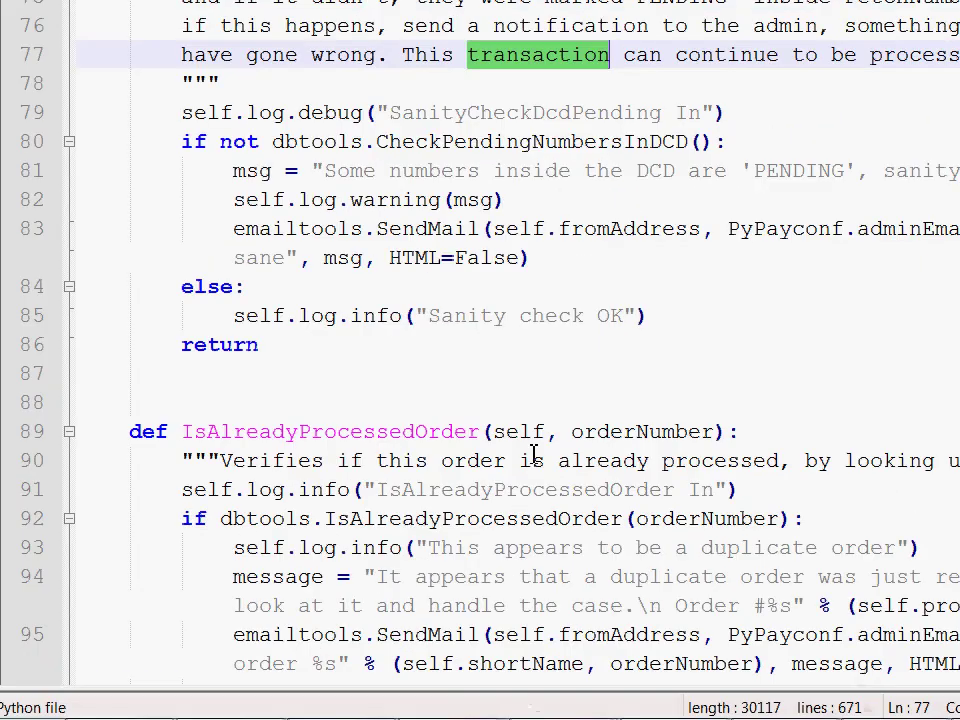
pyautogui.click(589, 276)
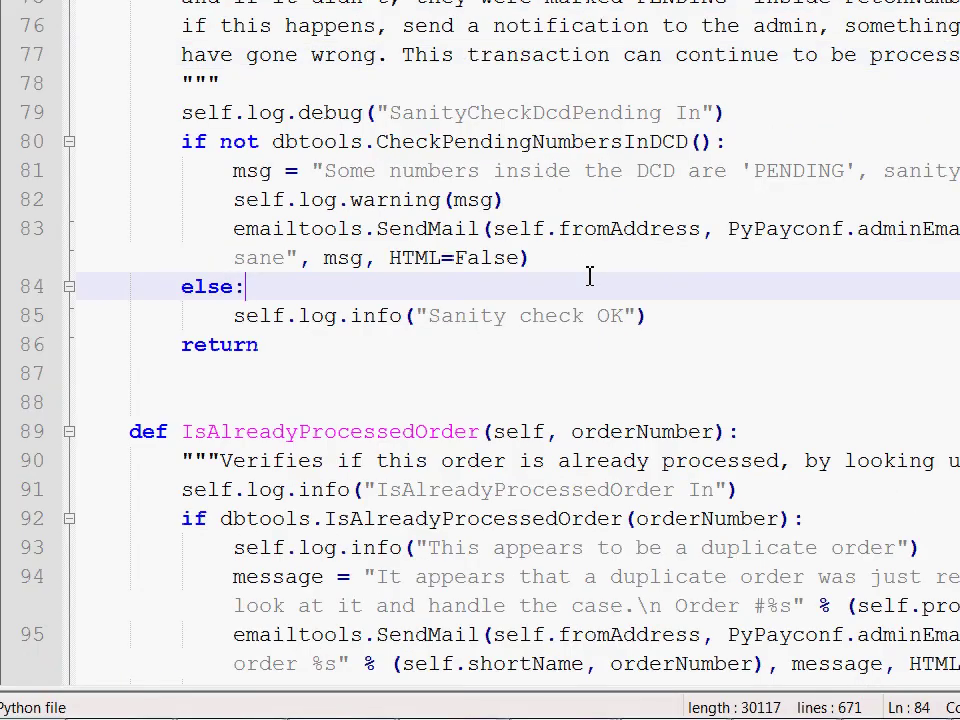
pyautogui.scroll(1, 590, 274)
pyautogui.scroll(1, 590, 274)
pyautogui.click(590, 272)
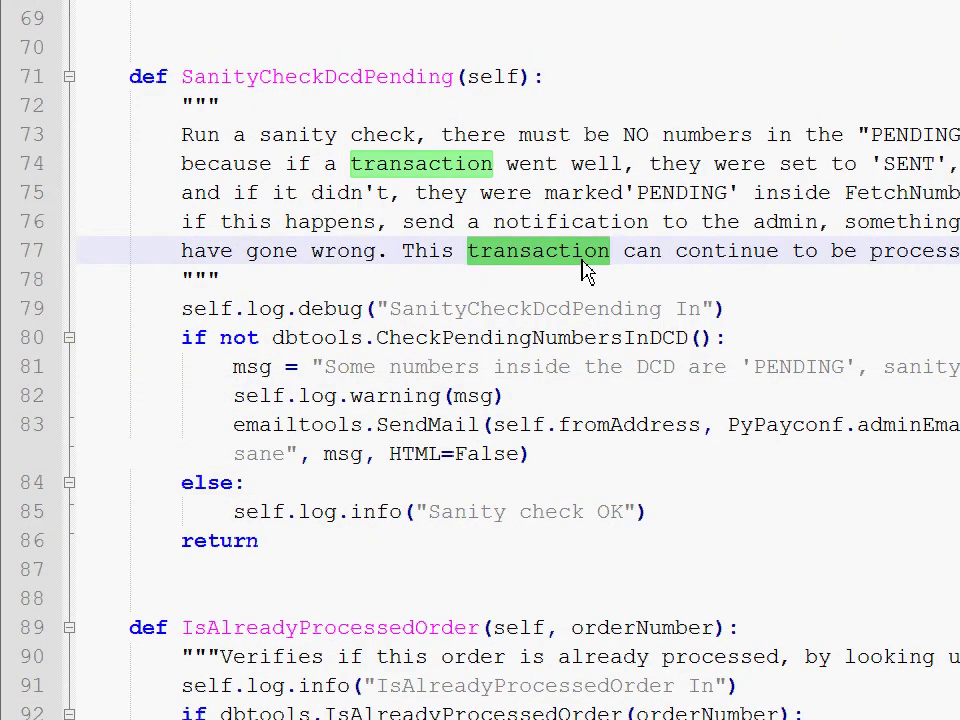
pyautogui.click(541, 279)
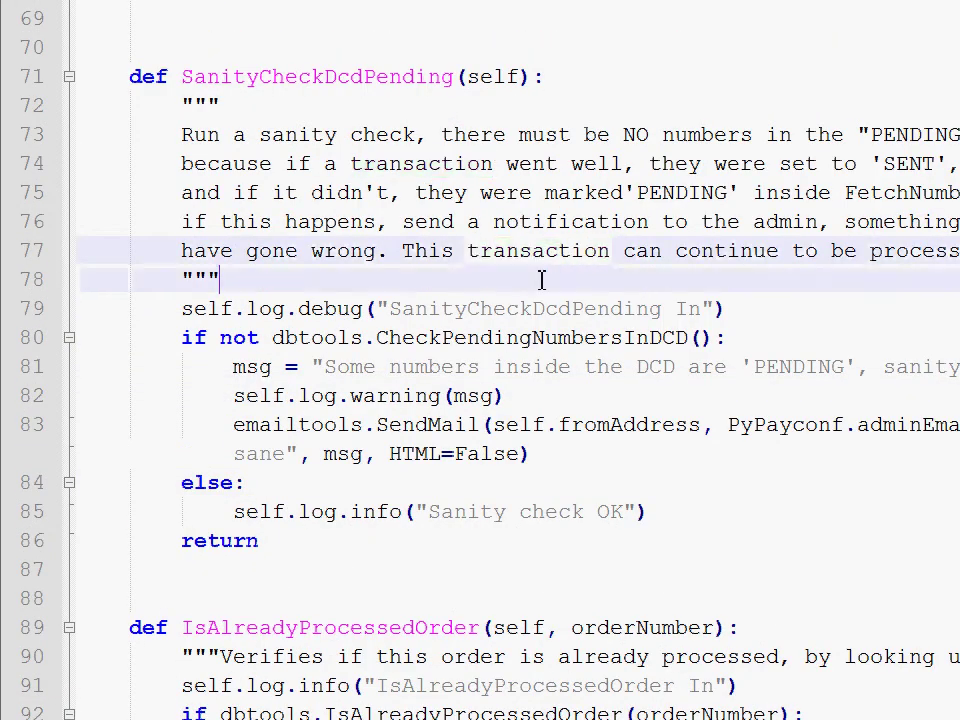
pyautogui.hotkey('ctrl', 'v')
pyautogui.hotkey('ctrl', 'v')
pyautogui.hotkey('ctrl', 'v')
pyautogui.hotkey('ctrl', 'v')
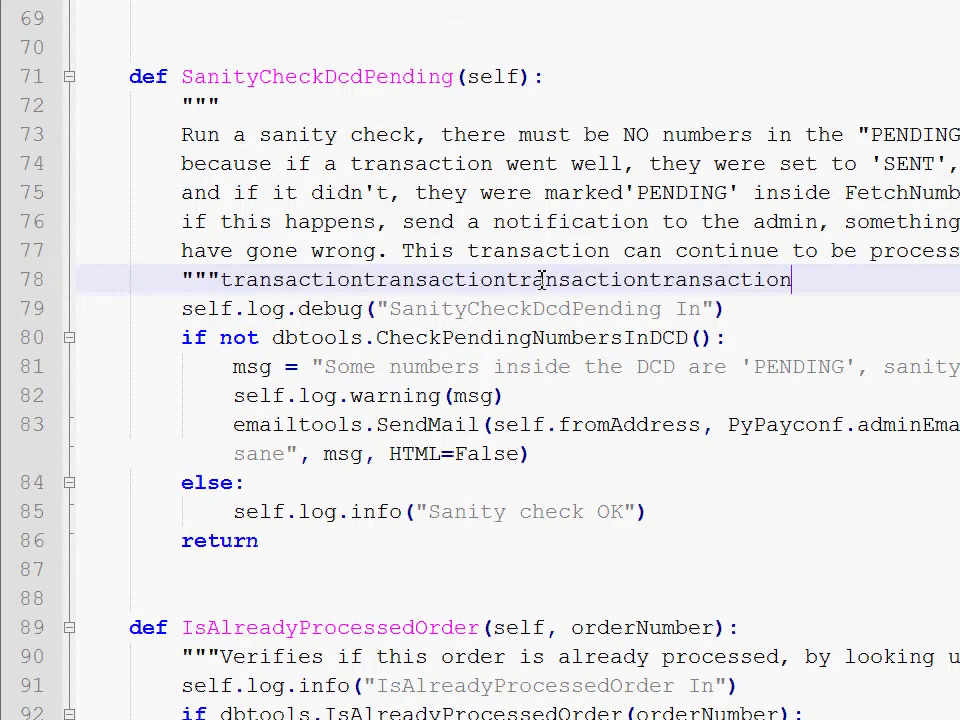
pyautogui.hotkey('ctrl', 'v')
pyautogui.hotkey('ctrl', 'z')
pyautogui.hotkey('ctrl', 'z')
pyautogui.hotkey('ctrl', 'z')
pyautogui.hotkey('ctrl', 'z')
pyautogui.hotkey('ctrl', 'z')
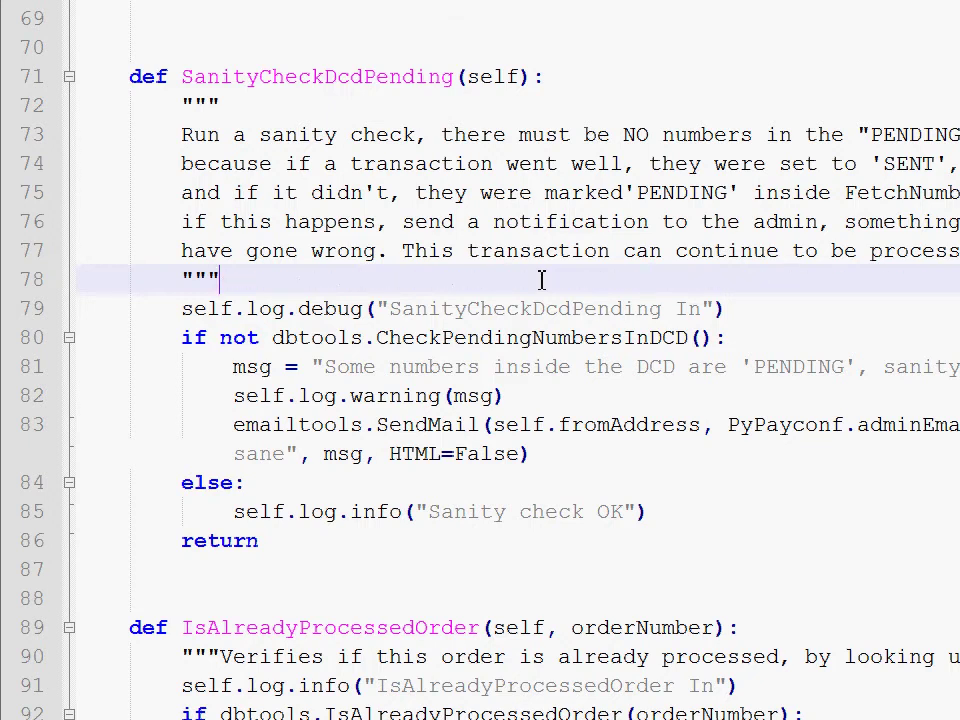
# Switch back to Opera and open, then dismiss, the menu for the word 'when'
pyautogui.hotkey('alt', 'Tab')
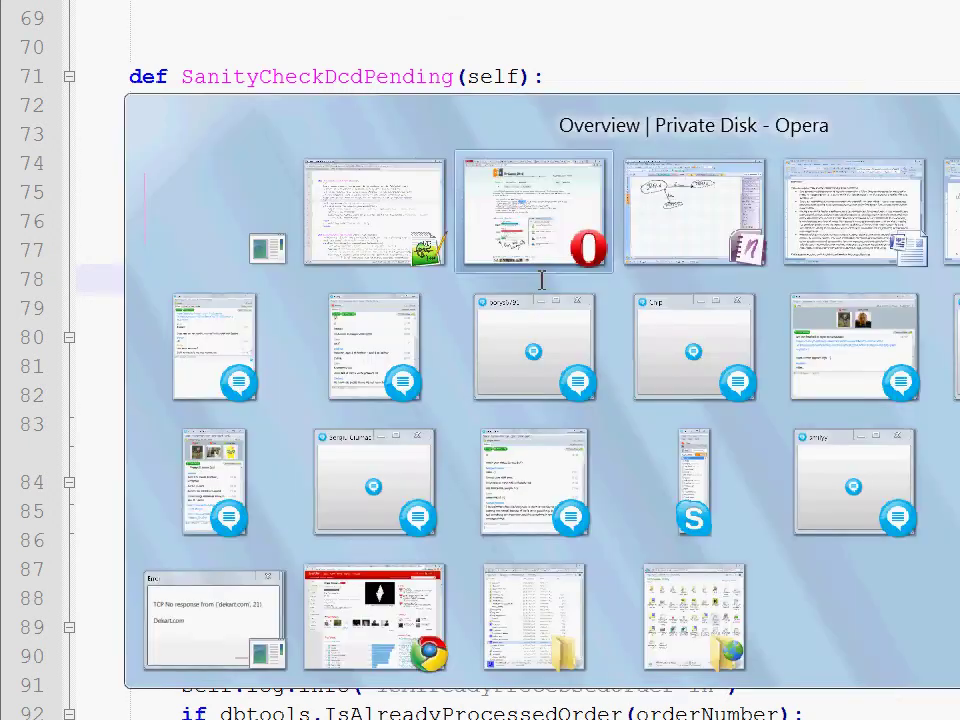
pyautogui.hotkey('alt', 'Tab')
pyautogui.hotkey('alt', 'shift', 'Tab')
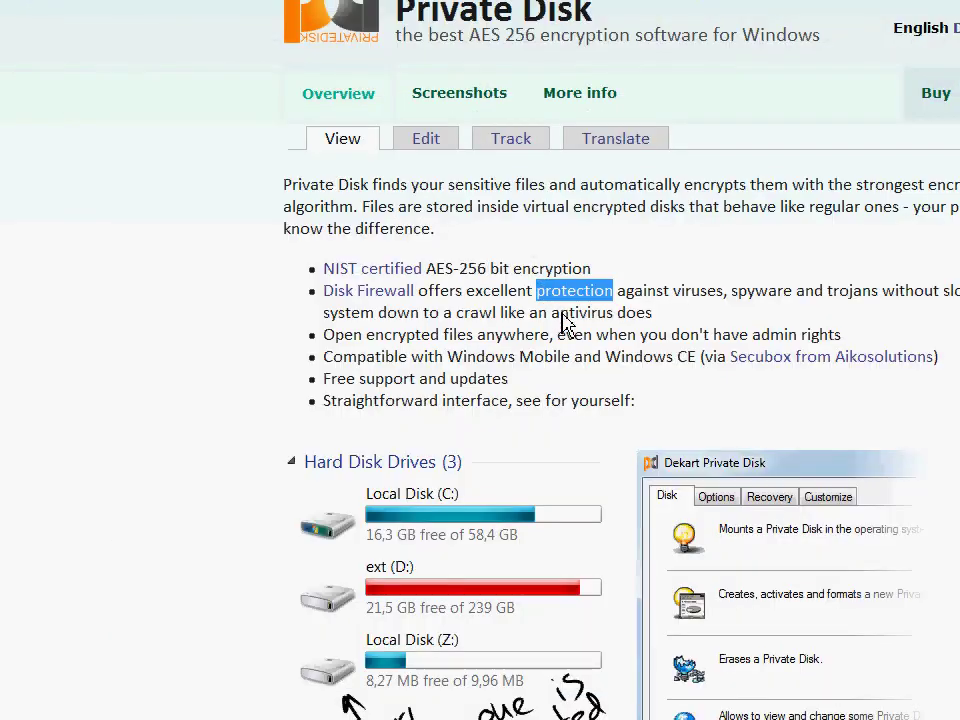
pyautogui.doubleClick(615, 336)
pyautogui.rightClick(600, 345)
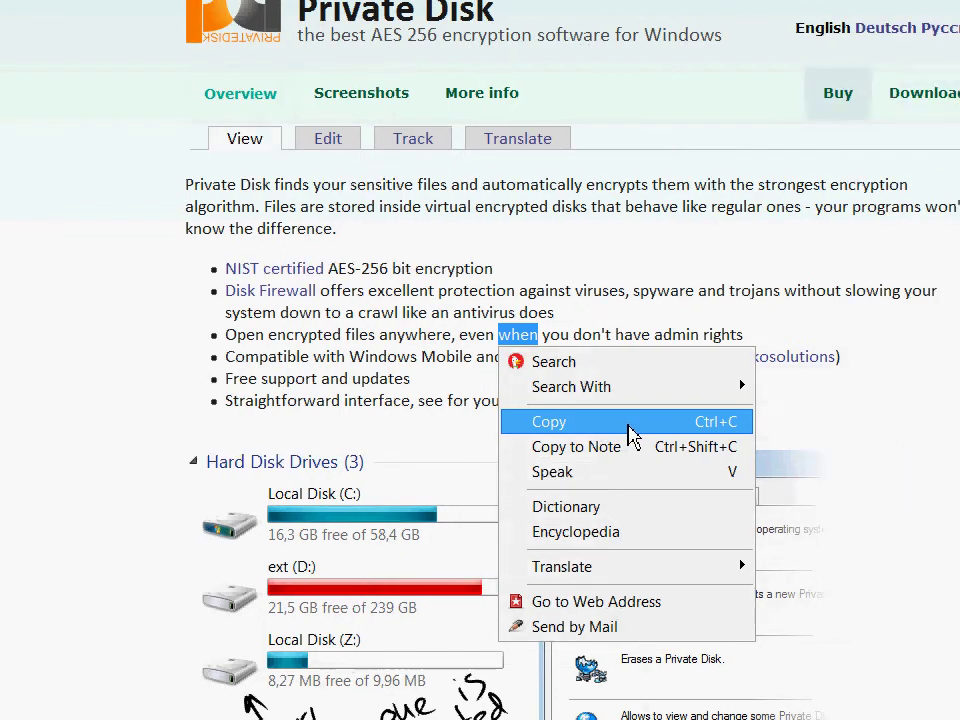
pyautogui.click(452, 322)
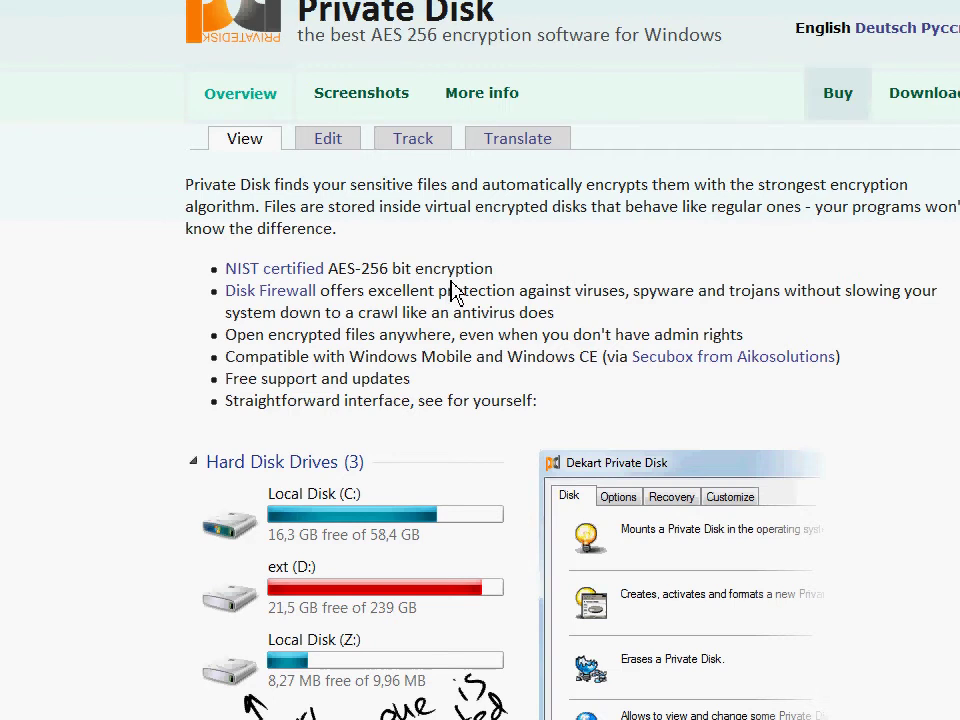
# Show the menu on 'encryption', then append 'encryption' to the address text
pyautogui.doubleClick(452, 275)
pyautogui.rightClick(452, 278)
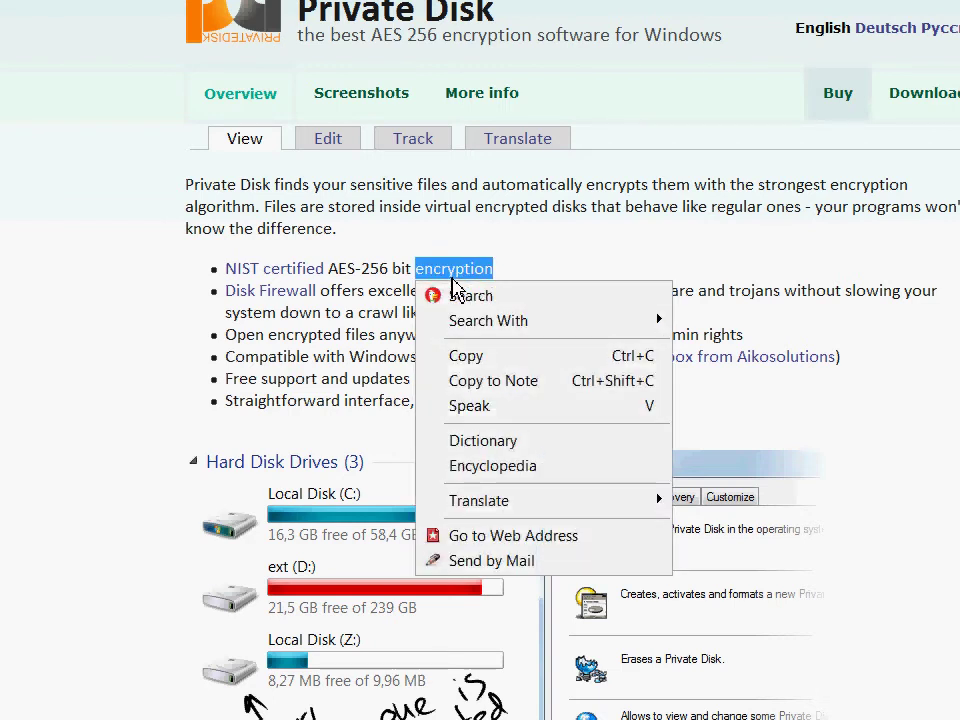
pyautogui.press('Escape')
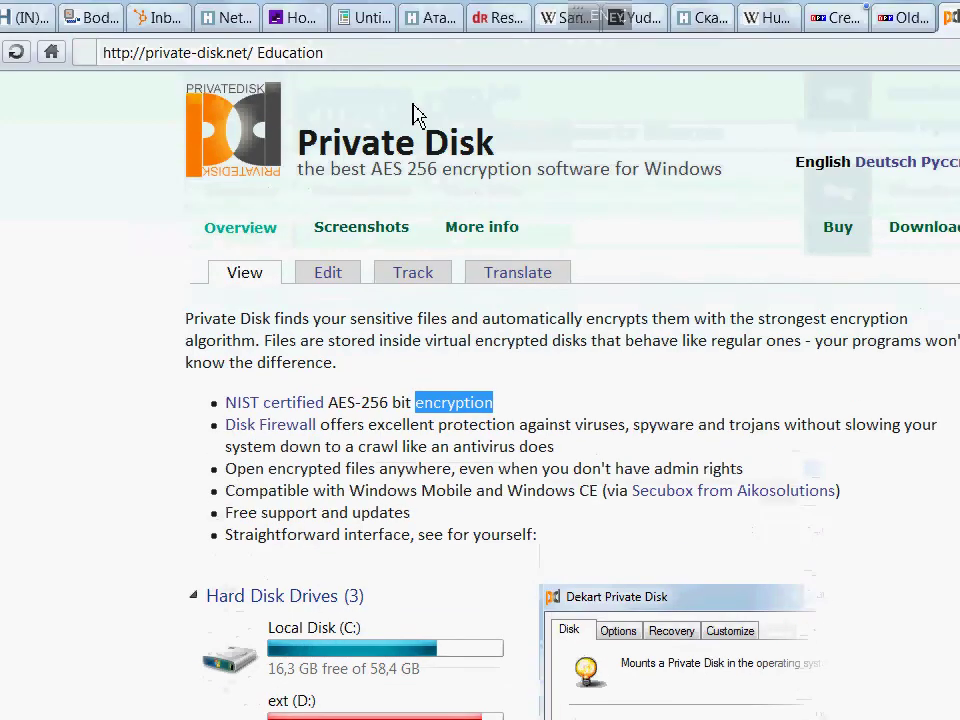
pyautogui.click(418, 53)
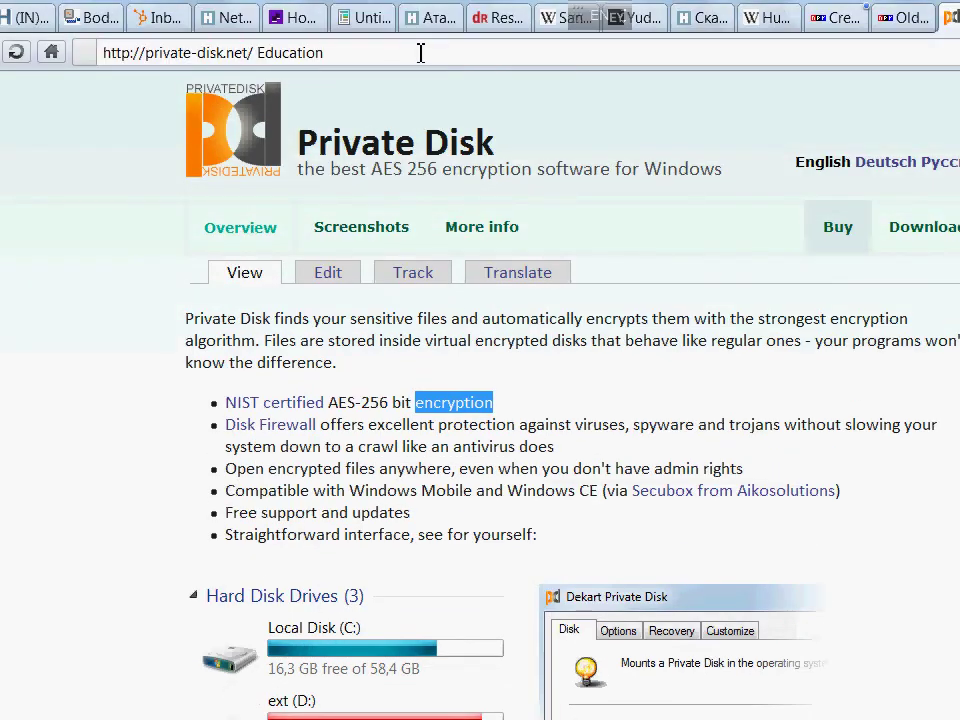
pyautogui.write(' encryption')
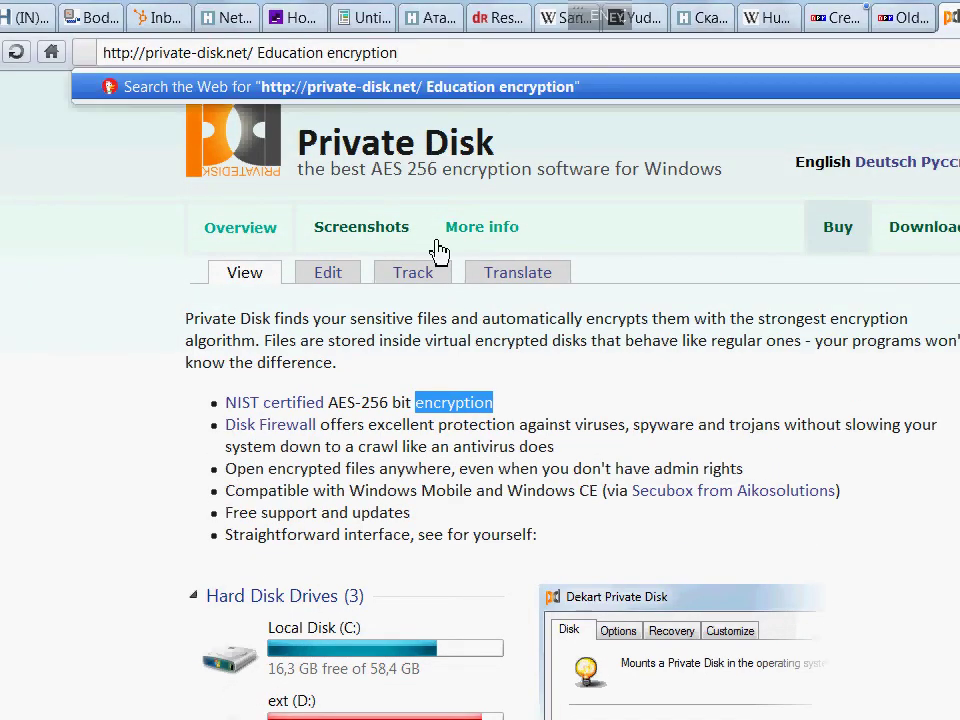
pyautogui.click(478, 430)
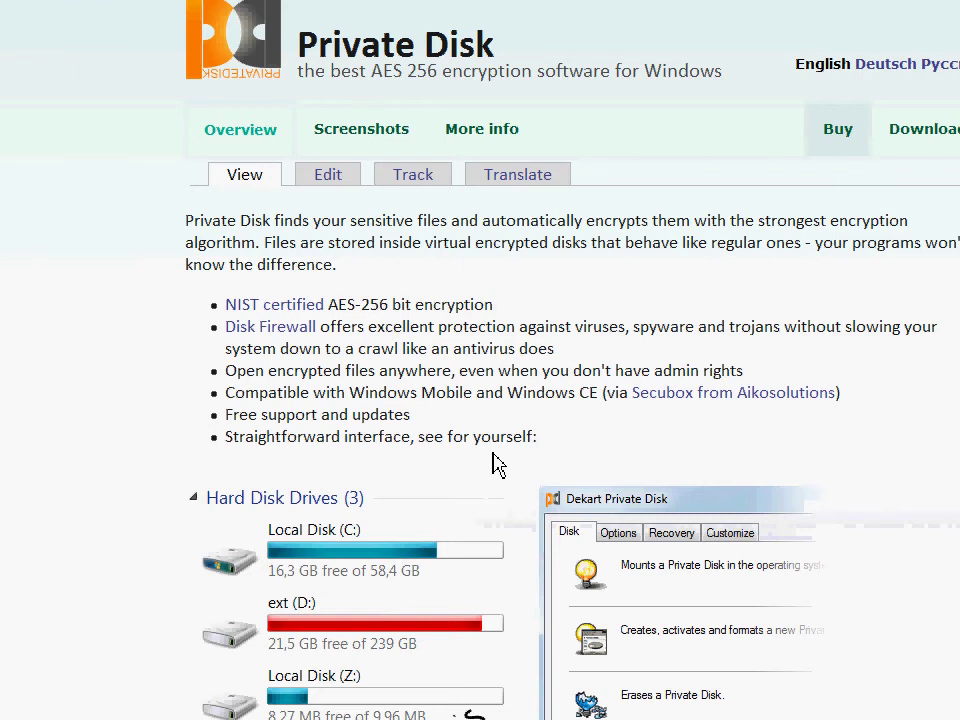
# Type the OneNote note '- Not consistent with the OS', then return to Opera
pyautogui.hotkey('alt', 'Tab')
pyautogui.hotkey('alt', 'Tab')
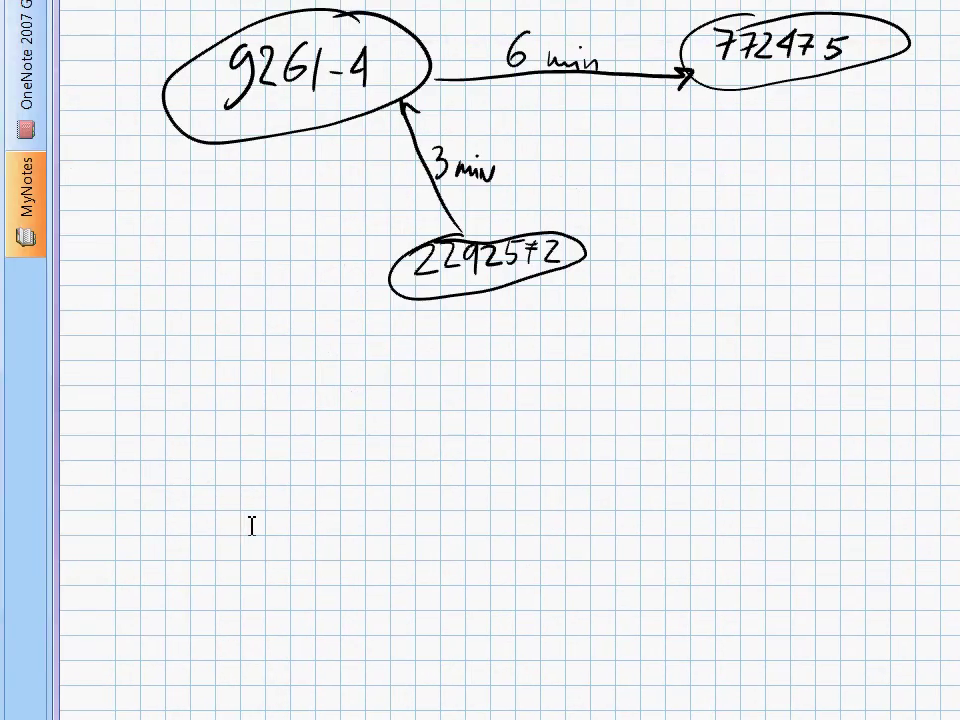
pyautogui.write('- ')
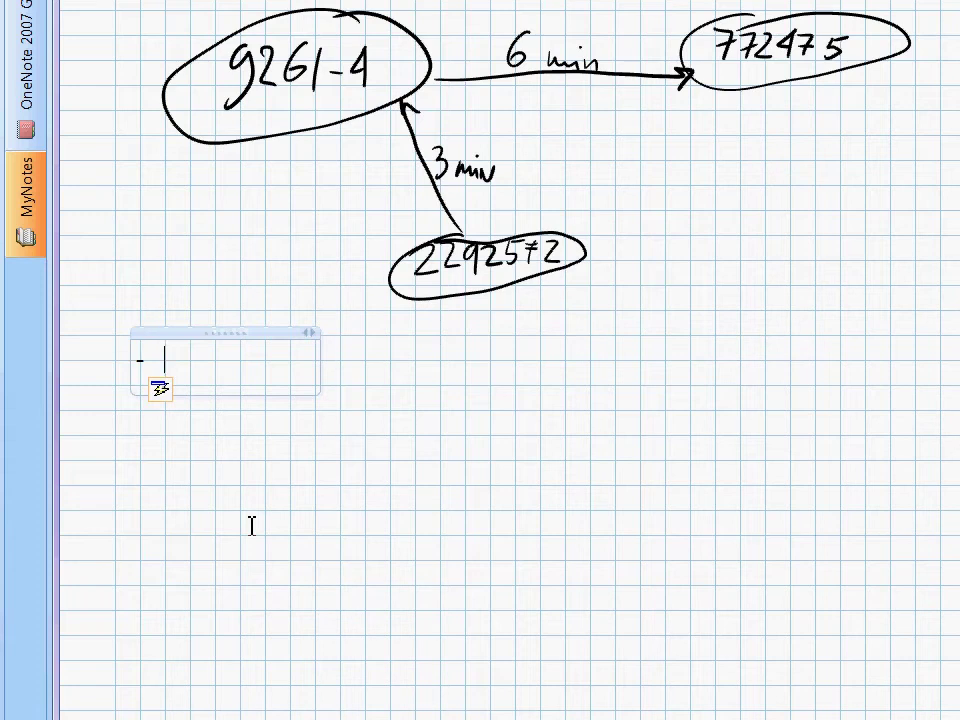
pyautogui.write('Not consistent')
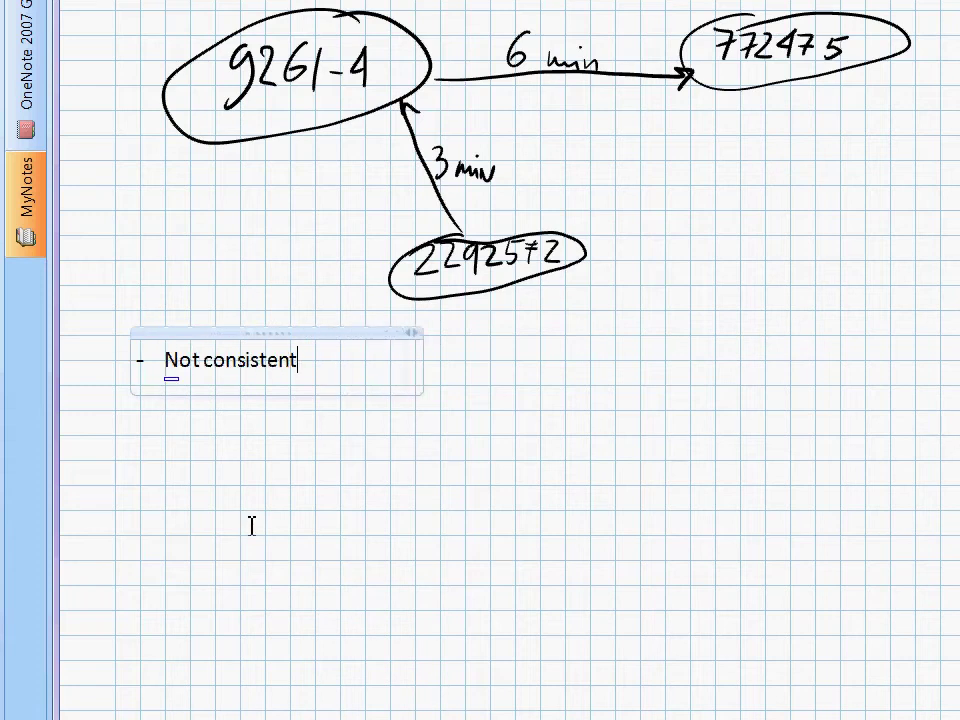
pyautogui.write(' with th')
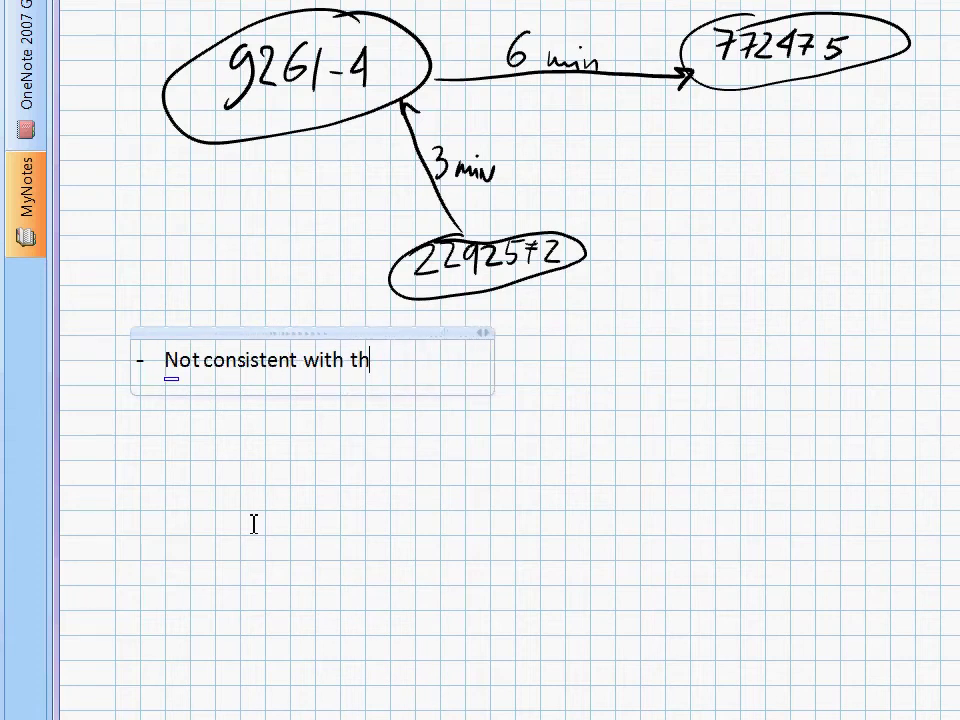
pyautogui.write('e OS')
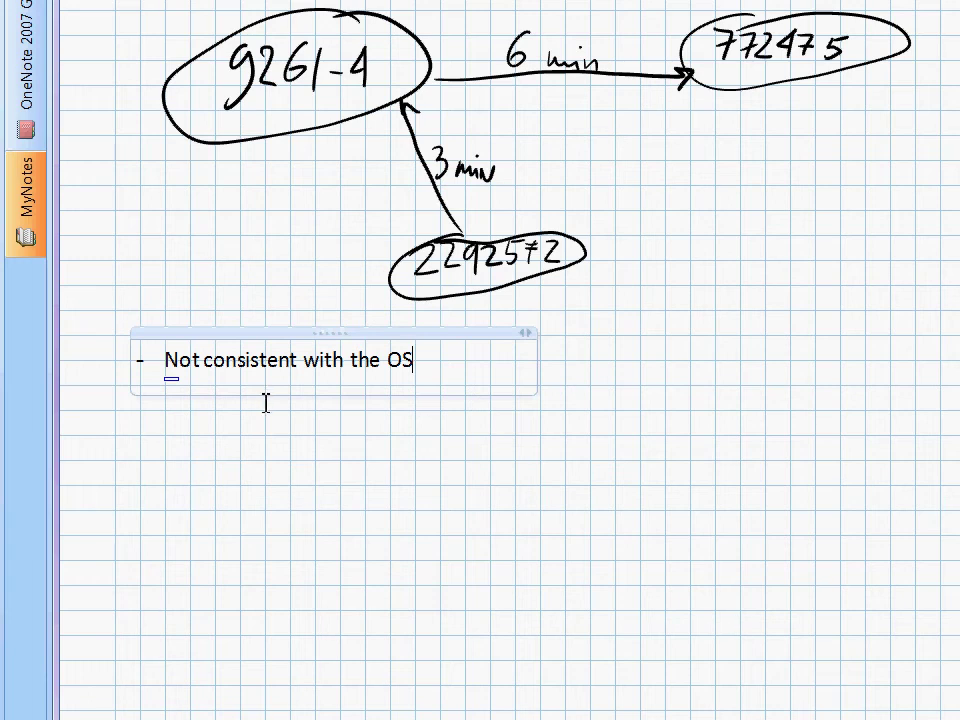
pyautogui.hotkey('alt', 'Tab')
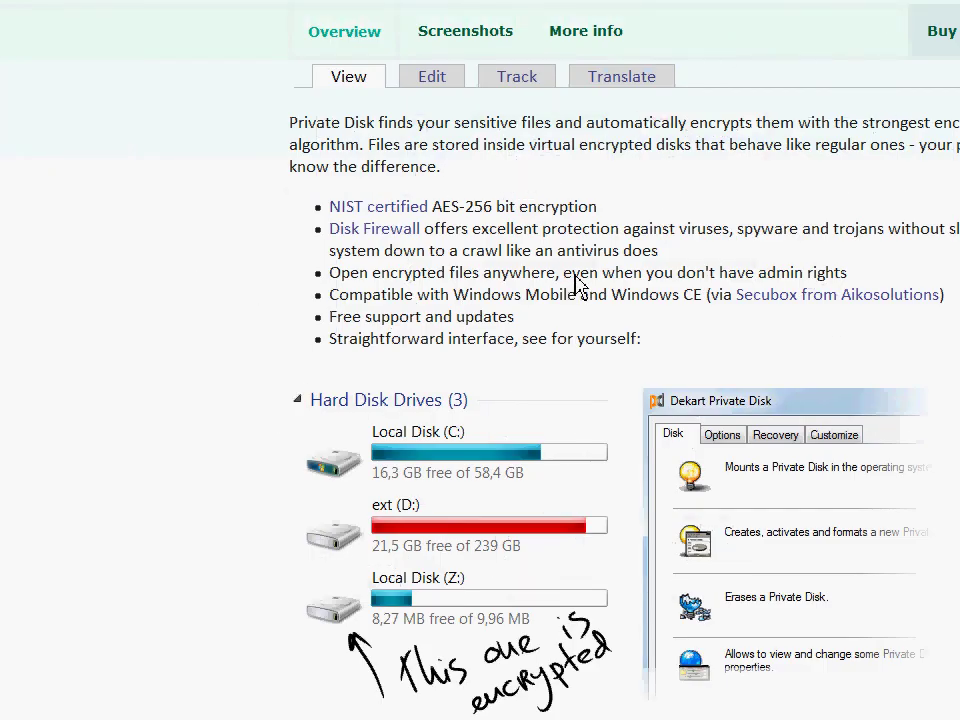
# Open and dismiss Opera's menu on the word 'even'
pyautogui.doubleClick(577, 276)
pyautogui.rightClick(578, 278)
pyautogui.press('Escape')
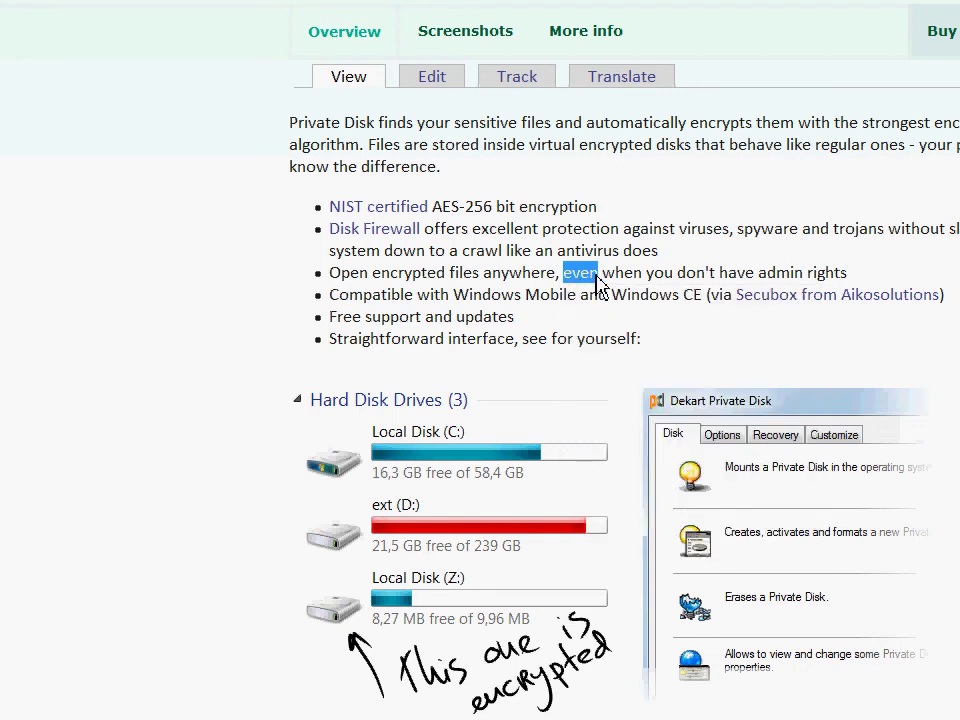
pyautogui.scroll(2, 470, 235)
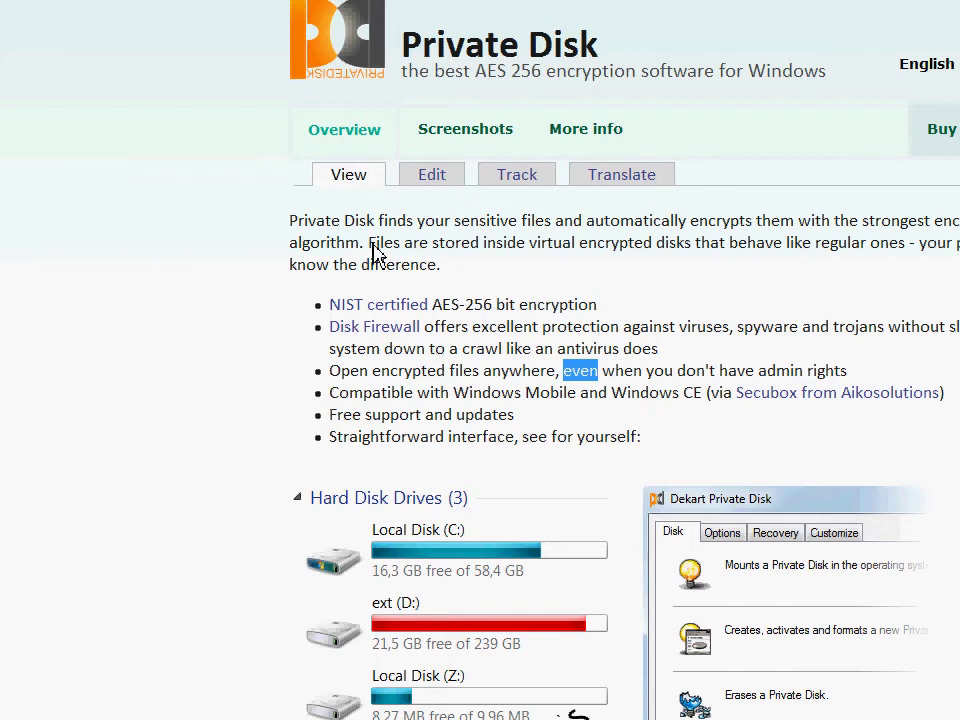
# Copy the virtual encrypted disks sentence, then select the intro paragraph and five bullets
pyautogui.tripleClick(395, 253)
pyautogui.rightClick(393, 255)
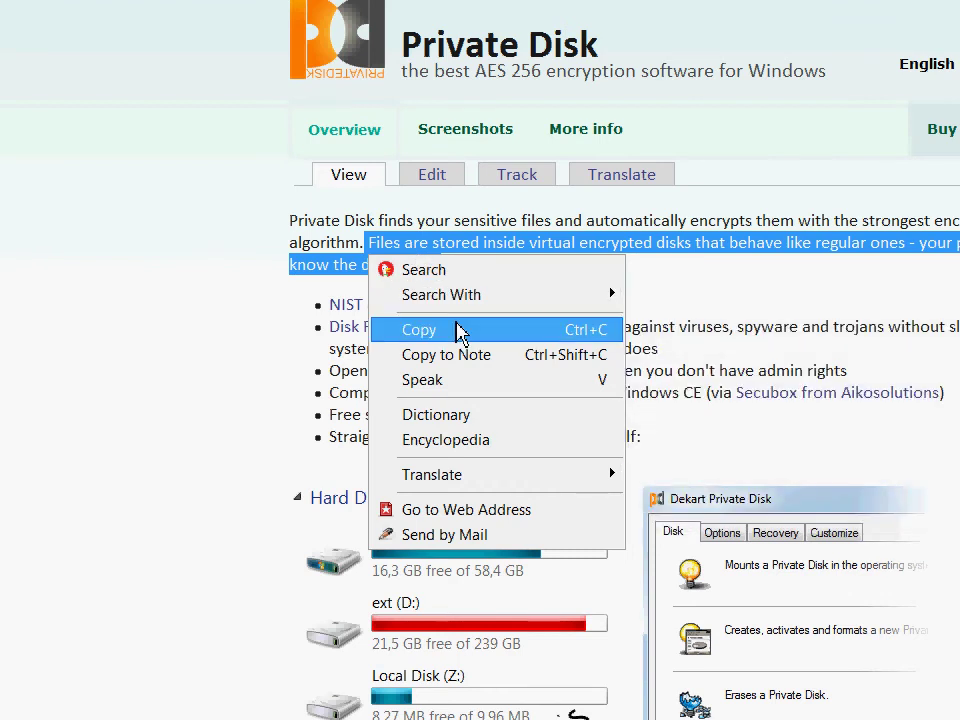
pyautogui.click(455, 330)
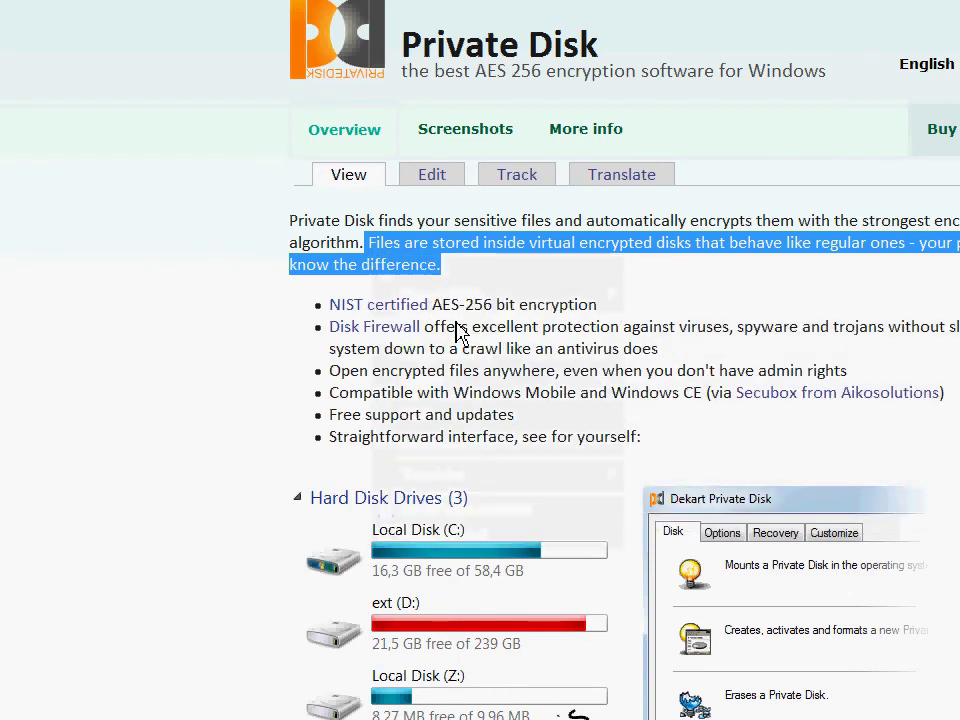
pyautogui.click(504, 296)
pyautogui.moveTo(289, 228)
pyautogui.mouseDown()
pyautogui.moveTo(640, 403)
pyautogui.moveTo(641, 423)
pyautogui.mouseUp()
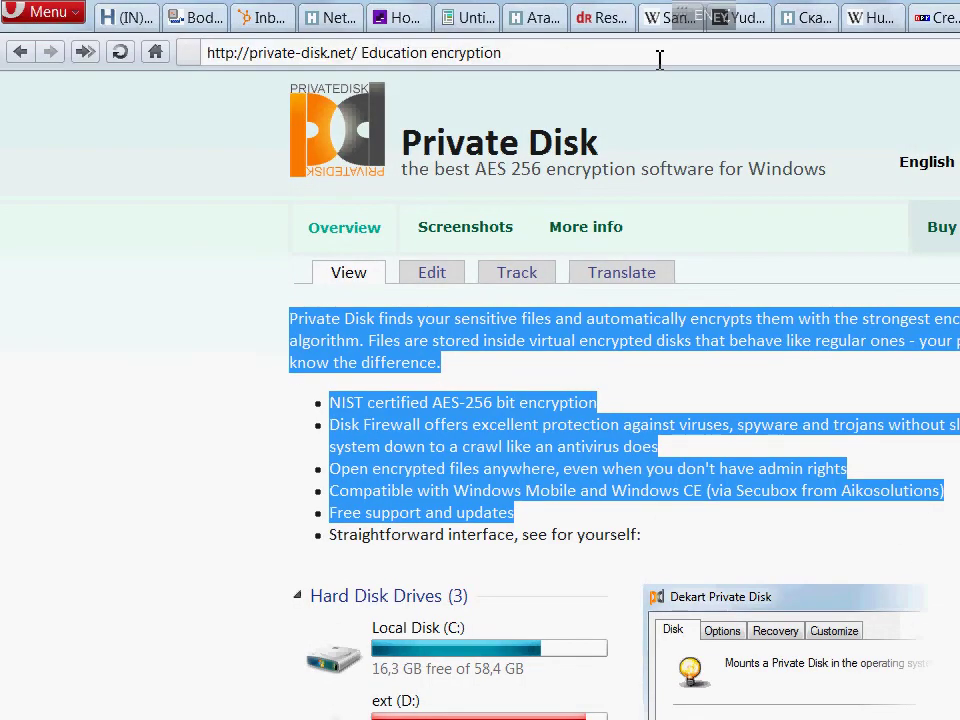
pyautogui.click(662, 57)
# Paste the page text as the address, then add bullets 'Not consistent within Opera itself' and 'cannot rely on muscle-memory'
pyautogui.hotkey('ctrl', 'v')
pyautogui.hotkey('alt', 'Tab')
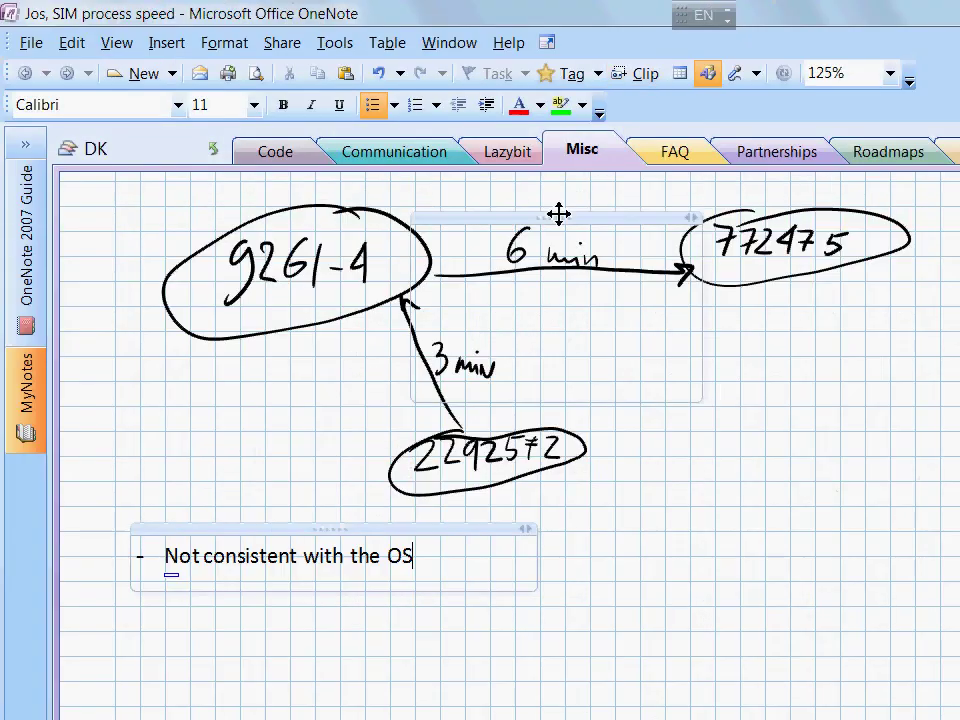
pyautogui.press('Return')
pyautogui.write('npt')
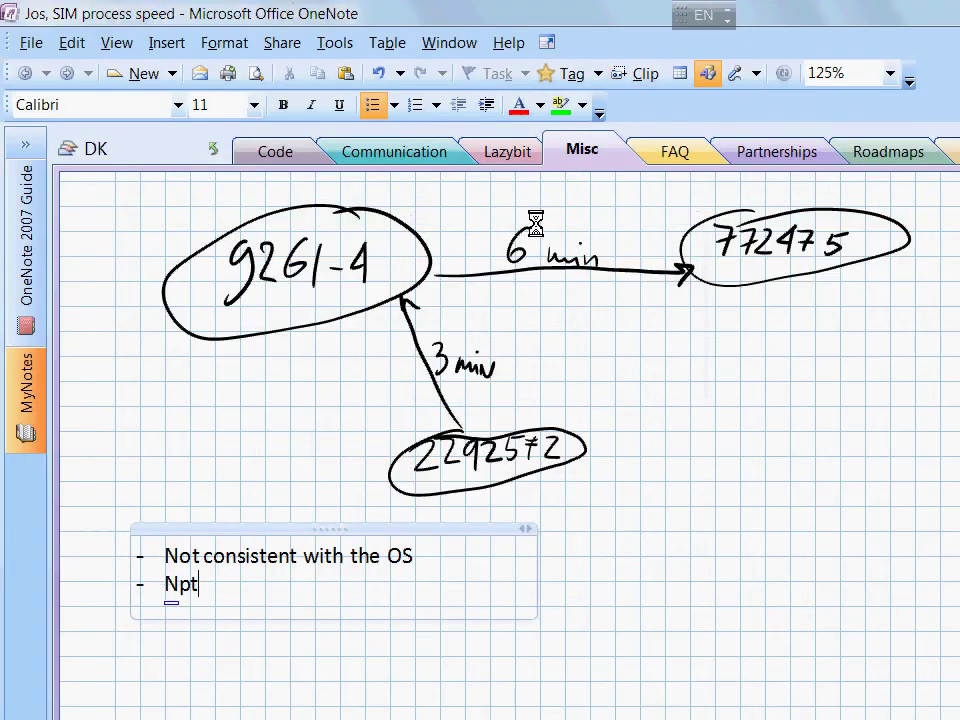
pyautogui.press('BackSpace')
pyautogui.press('BackSpace')
pyautogui.write('ot cinsist')
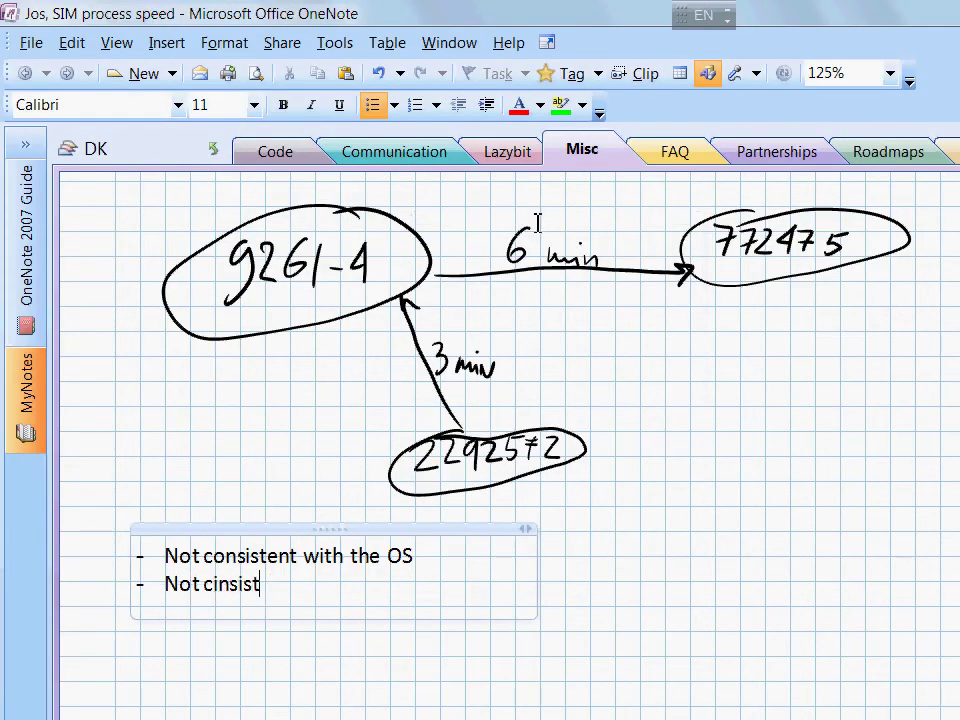
pyautogui.press('BackSpace')
pyautogui.press('BackSpace')
pyautogui.press('BackSpace')
pyautogui.write('consistent within Opera itself')
pyautogui.press('Return')
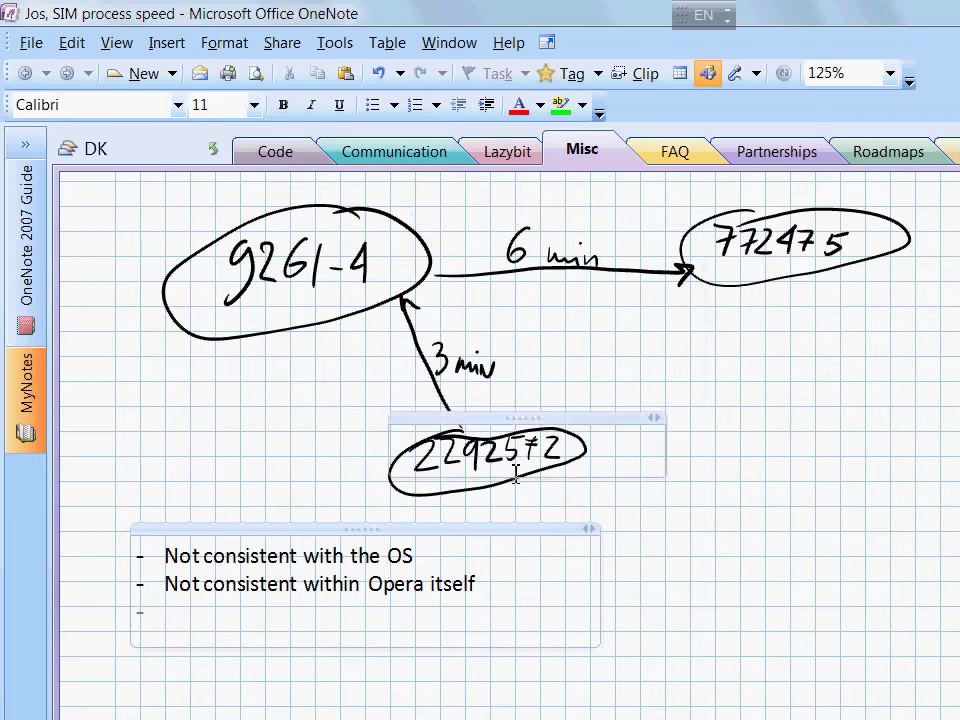
pyautogui.write('cannot r')
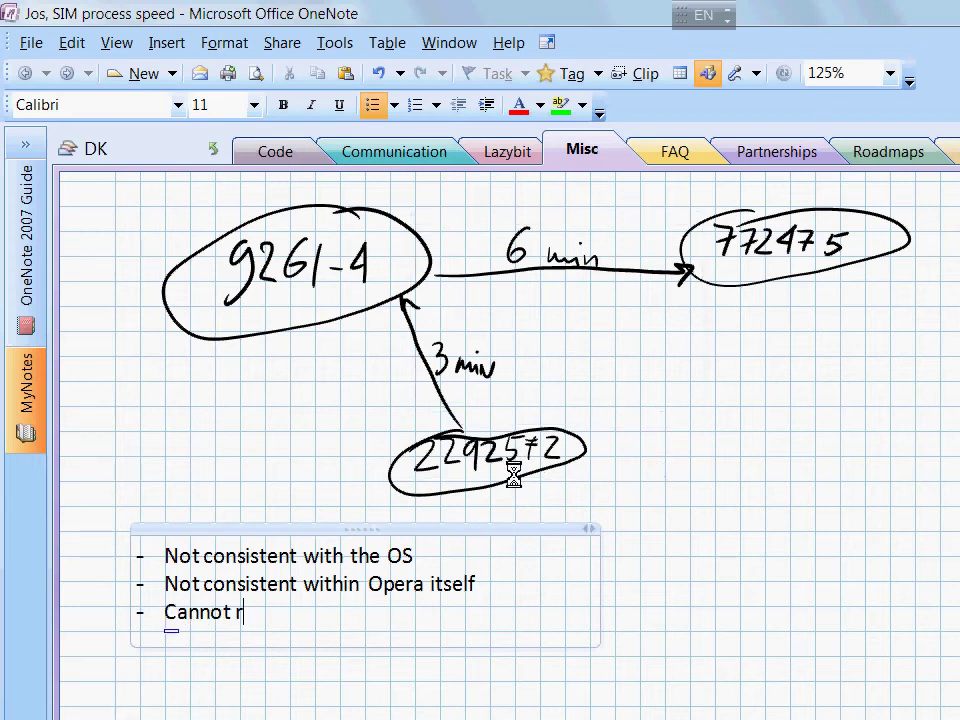
pyautogui.write('ely on muscle-mem')
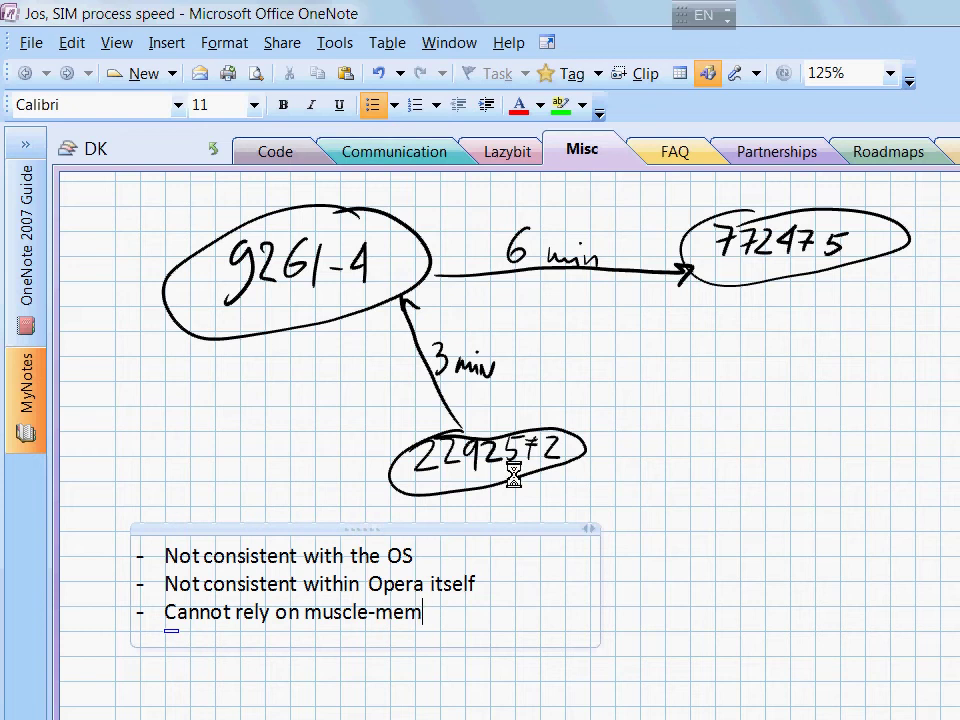
pyautogui.write('ory')
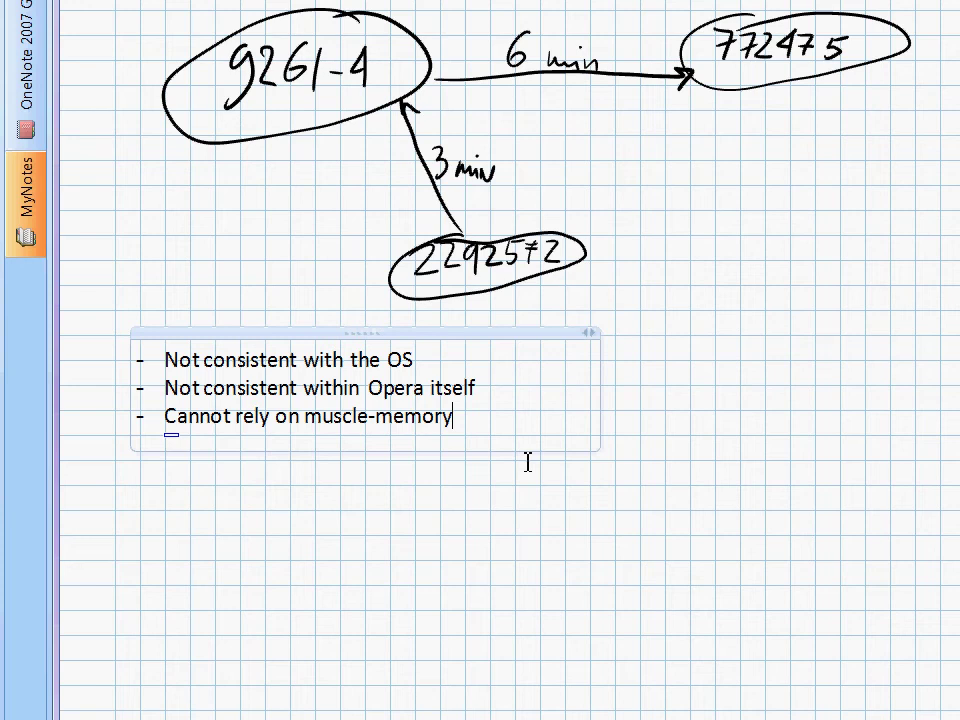
# Back in Opera, clear the selection and open, then dismiss, the menu on 'yourself'
pyautogui.hotkey('alt', 'Tab')
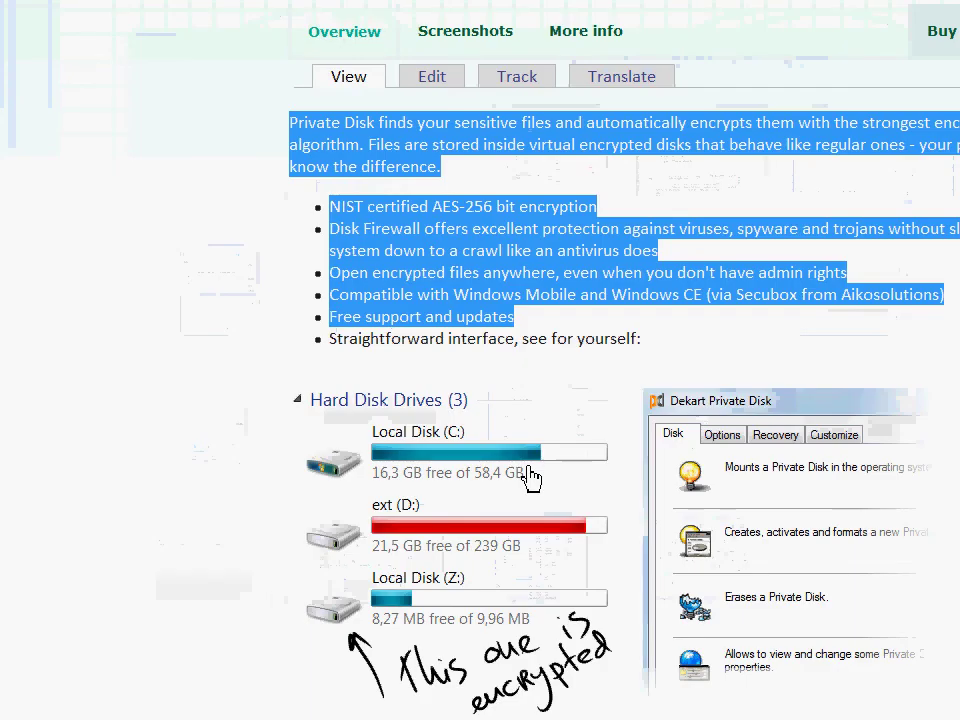
pyautogui.click(640, 333)
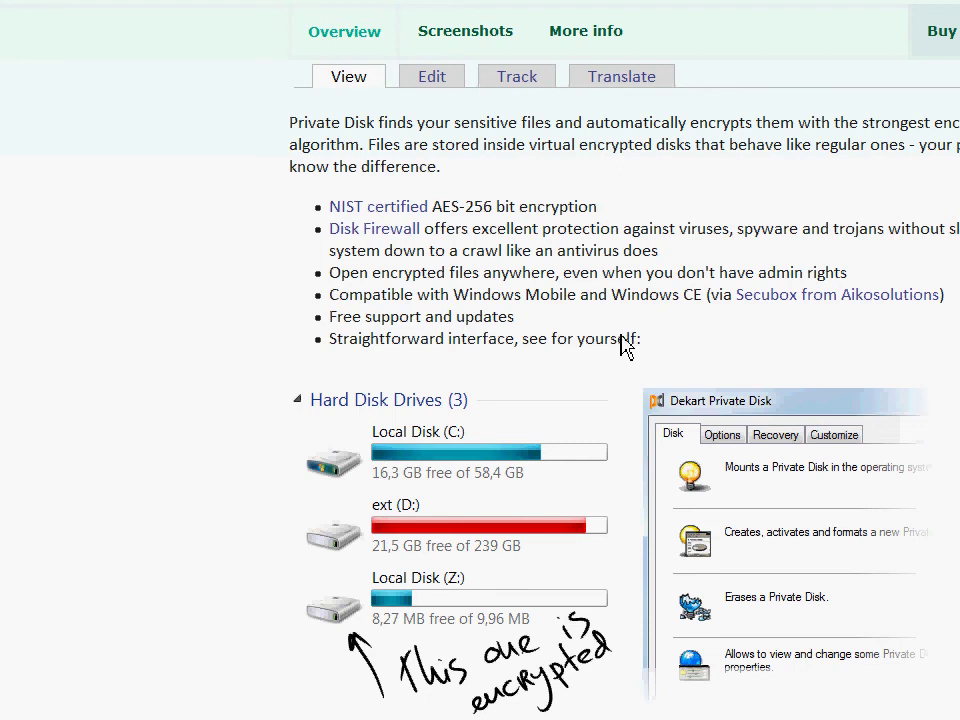
pyautogui.doubleClick(609, 341)
pyautogui.rightClick(609, 341)
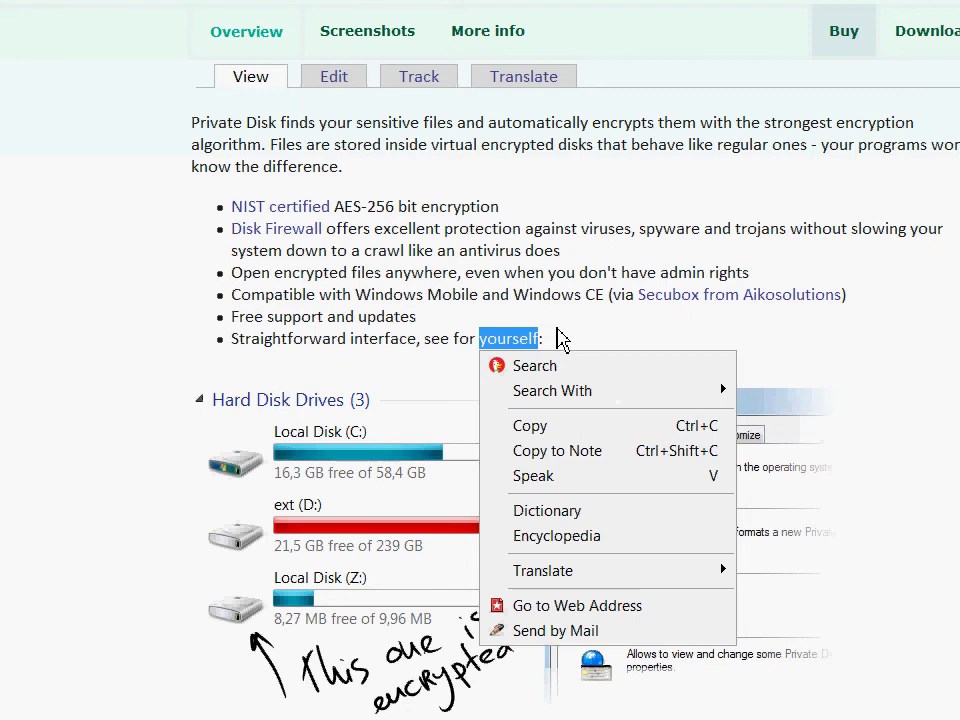
pyautogui.click(558, 339)
pyautogui.scroll(-3, 558, 339)
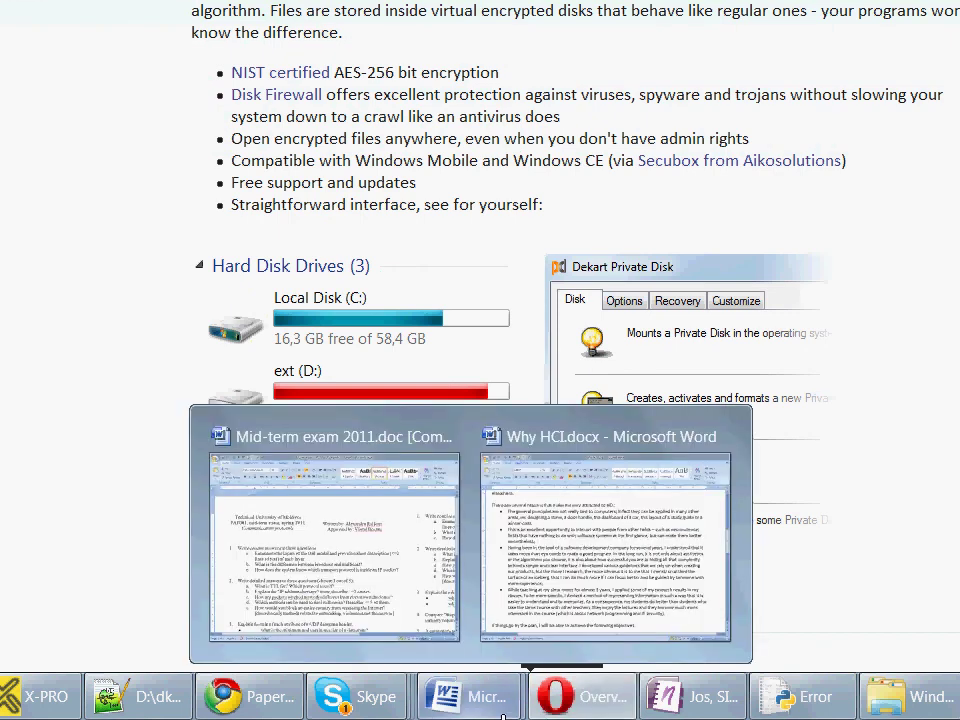
# In the Mid-term exam 2011 document, trial-paste 'between' before 'broadcast', then undo it
pyautogui.click(345, 583)
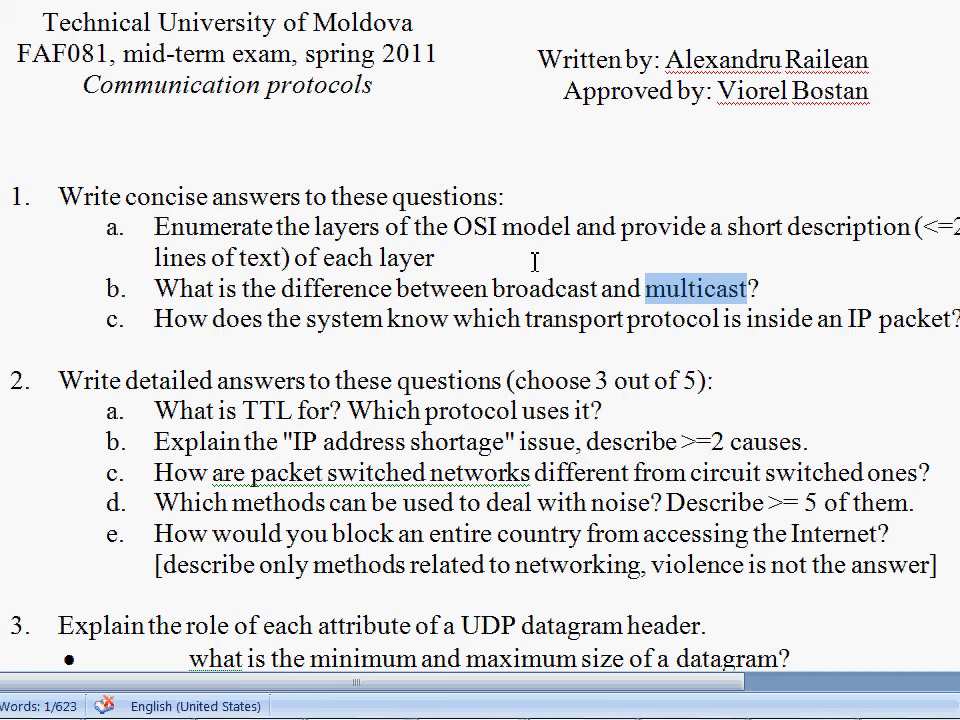
pyautogui.doubleClick(463, 289)
pyautogui.hotkey('ctrl', 'c')
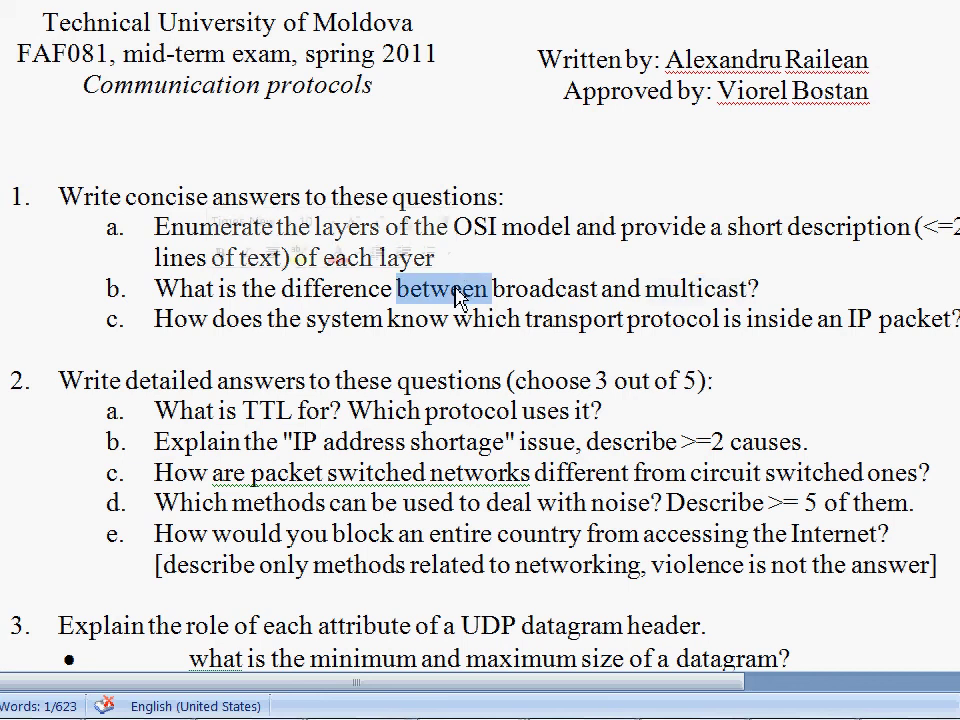
pyautogui.moveTo(414, 240)
pyautogui.click(493, 289)
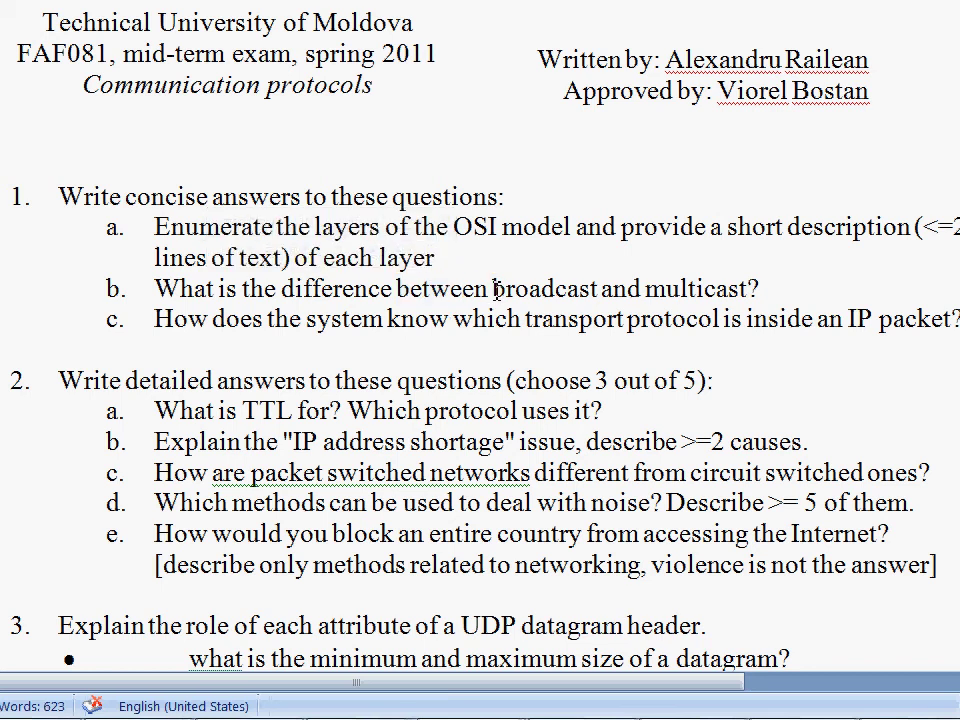
pyautogui.hotkey('ctrl', 'v')
pyautogui.hotkey('ctrl', 'v')
pyautogui.hotkey('ctrl', 'z')
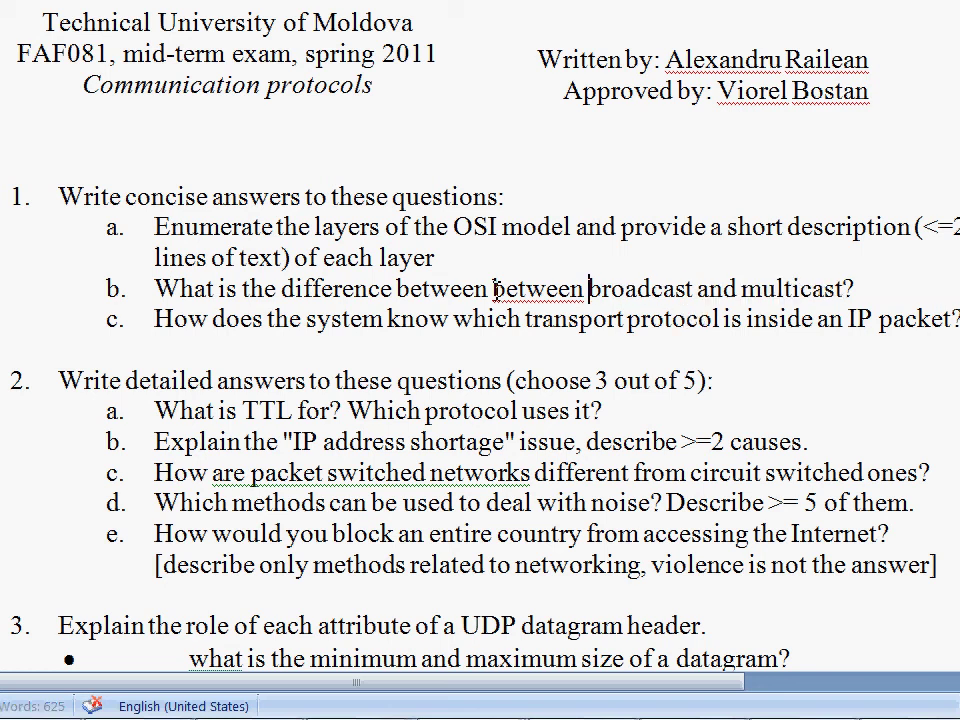
pyautogui.hotkey('ctrl', 'z')
pyautogui.doubleClick(478, 290)
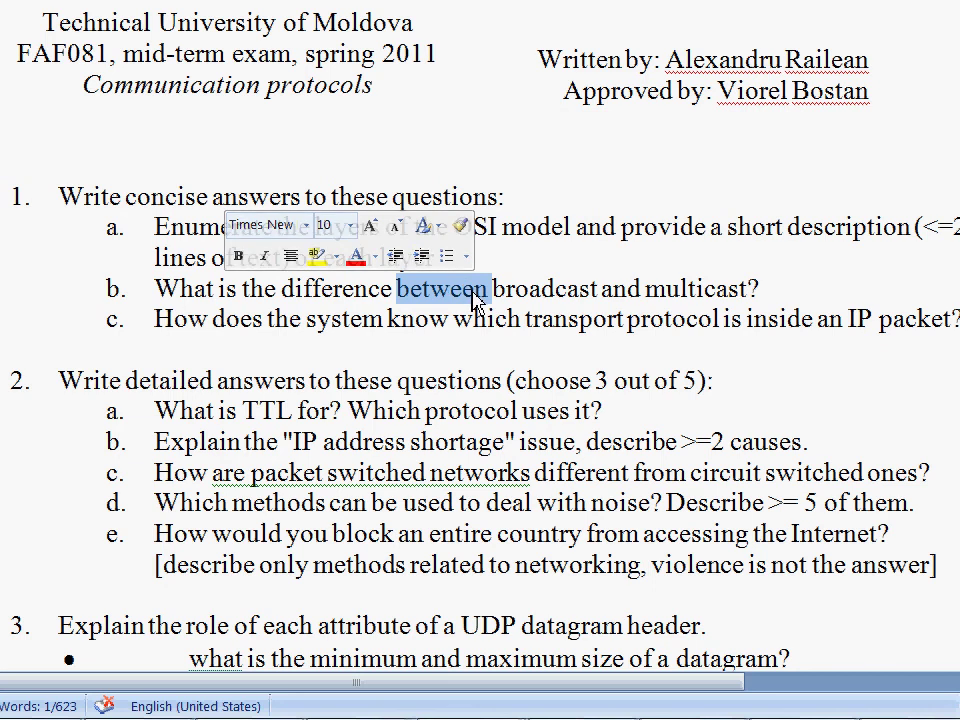
# Back in Opera's Private Disk page, select 'Mobile' and show its copy/action menu
pyautogui.hotkey('alt', 'Tab')
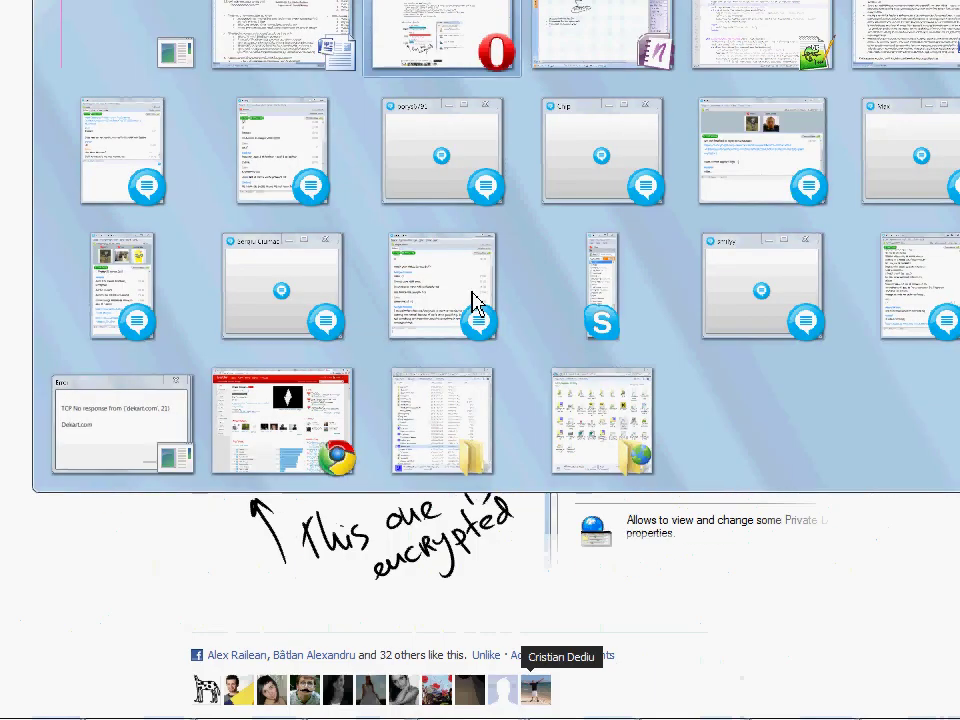
pyautogui.scroll(2, 519, 225)
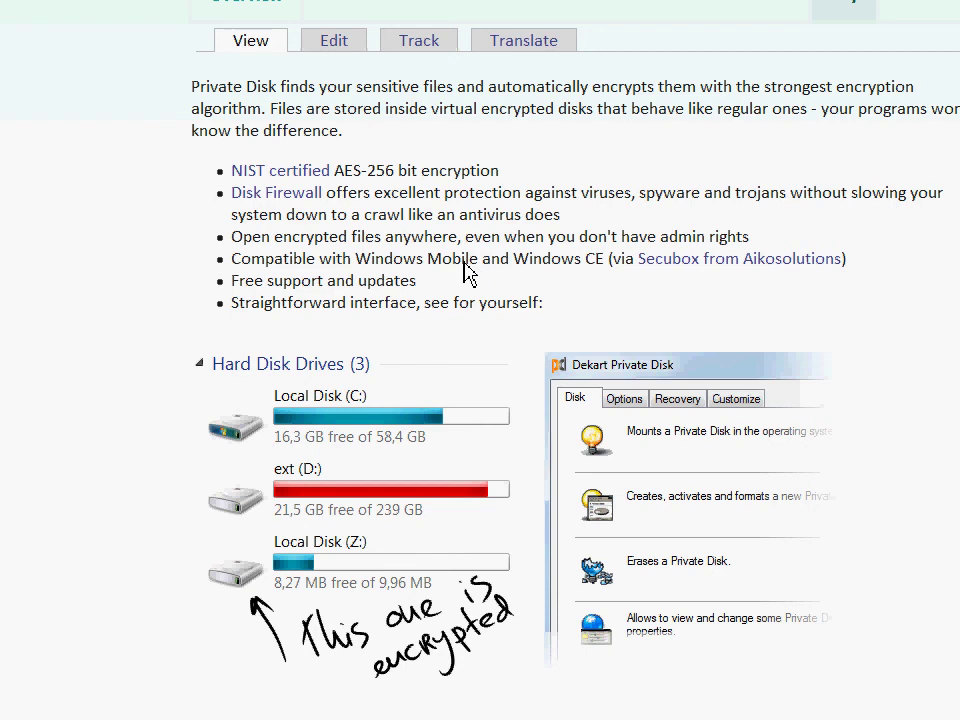
pyautogui.doubleClick(465, 262)
pyautogui.rightClick(465, 266)
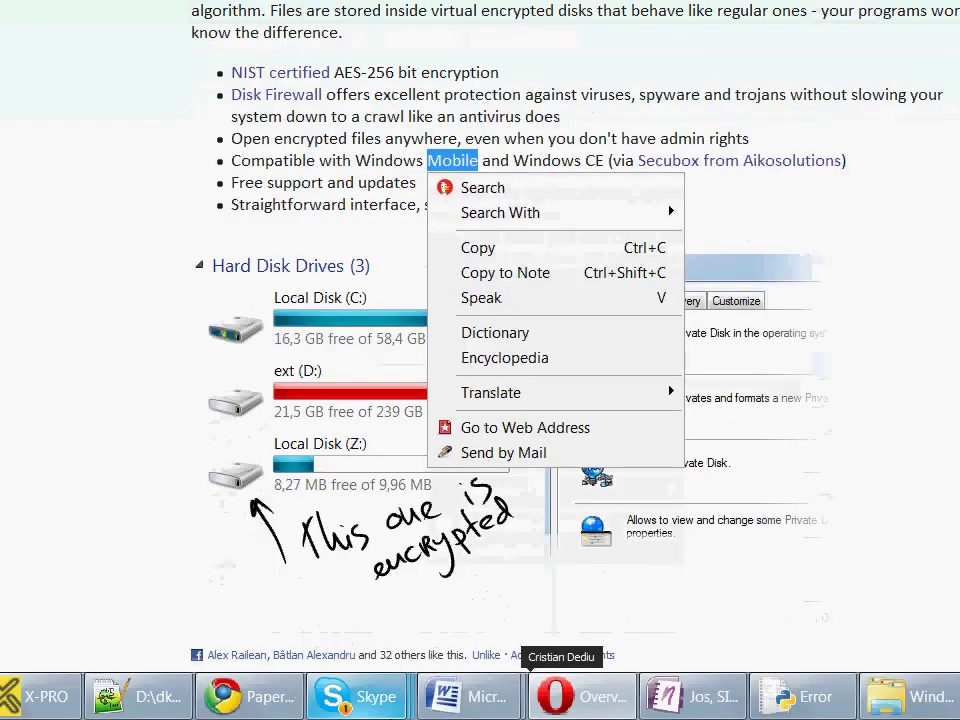
# Dismiss the Mobile menu and select 'protocol' in question 2a of the Mid-term exam 2011 document
pyautogui.click(440, 700)
pyautogui.click(354, 600)
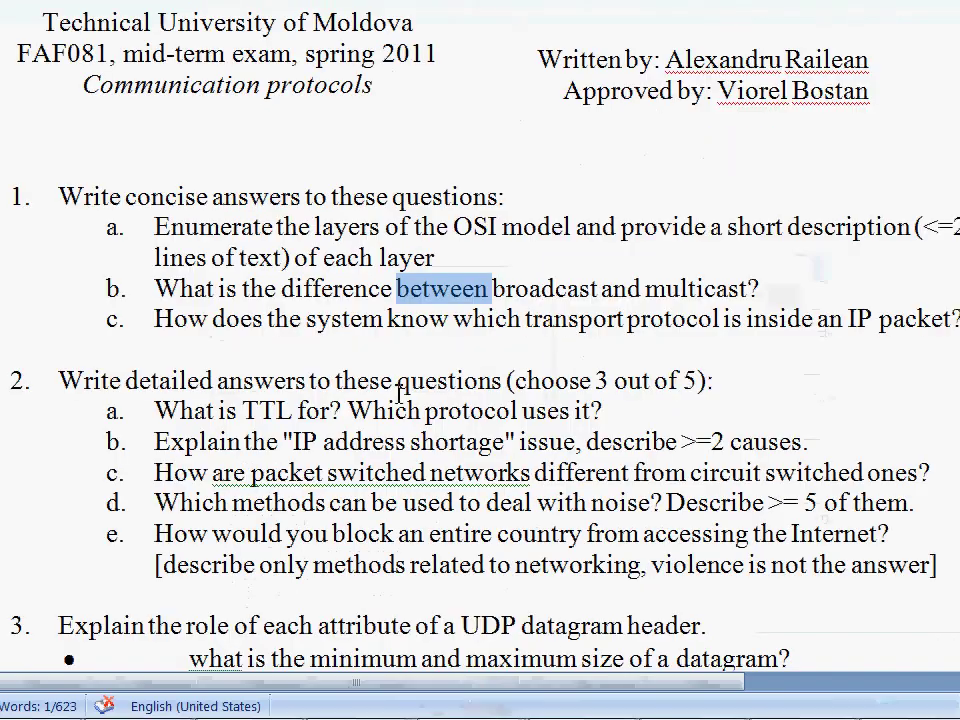
pyautogui.doubleClick(460, 410)
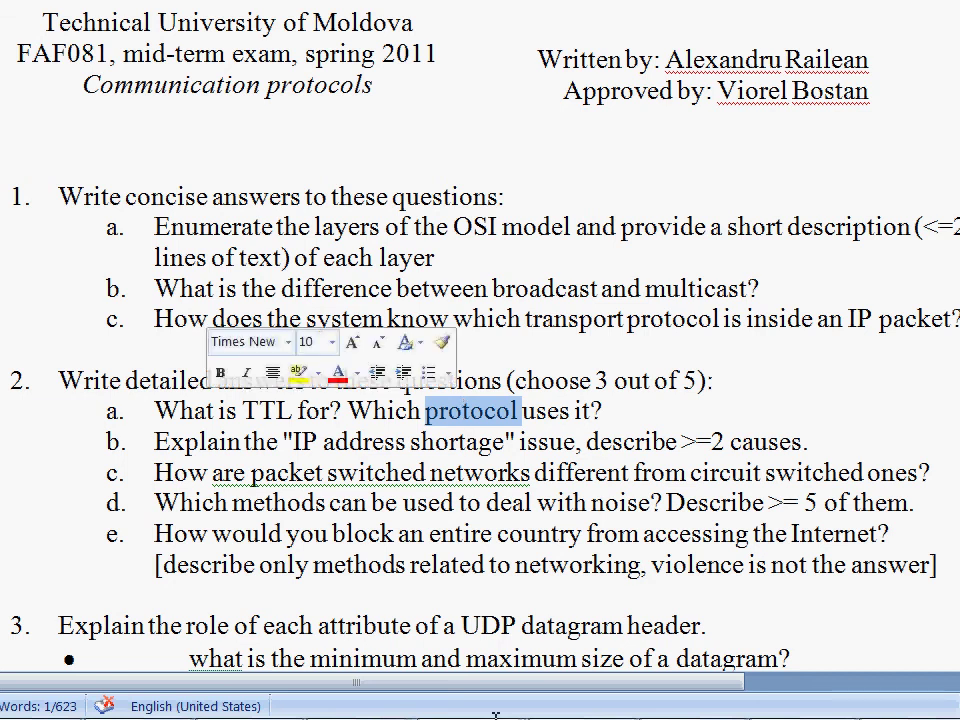
# Return to Opera and scroll up to the top of the Private Disk overview page
pyautogui.click(580, 708)
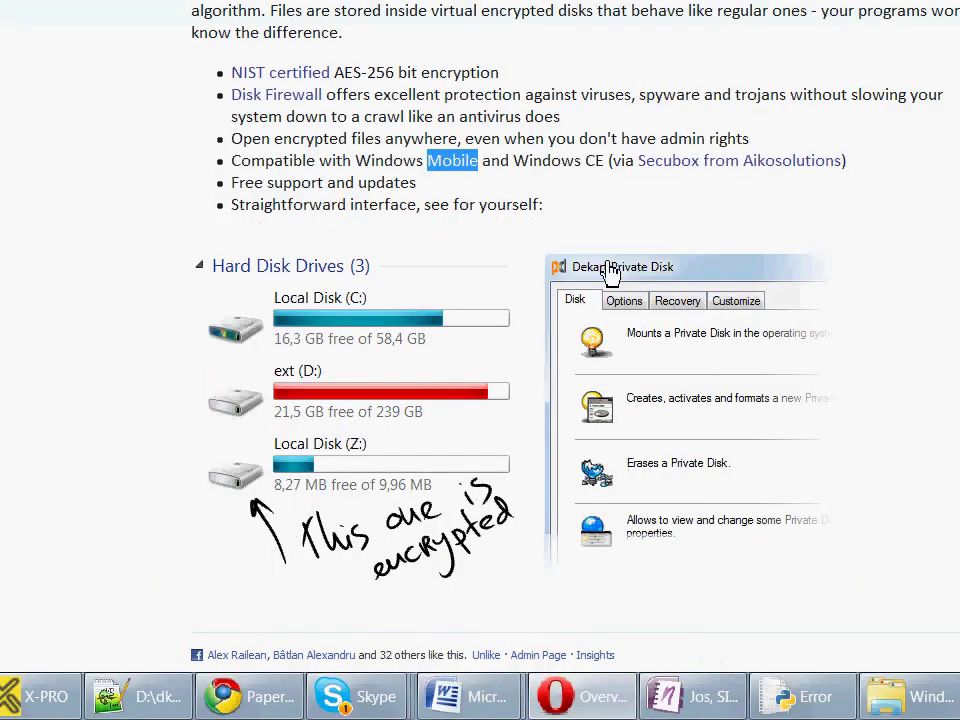
pyautogui.scroll(2, 590, 250)
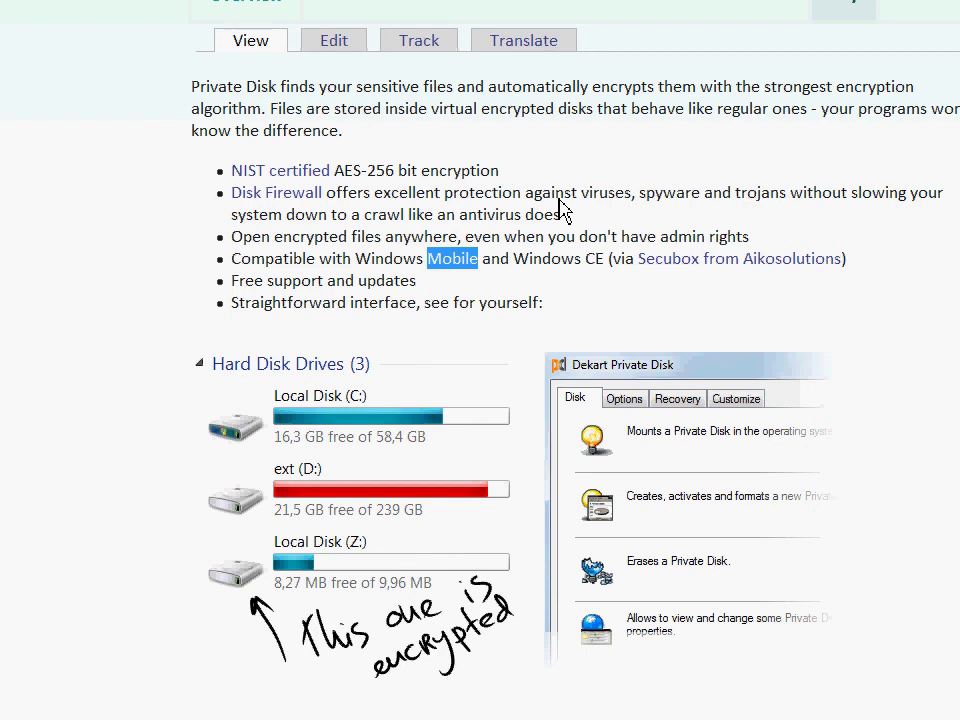
pyautogui.scroll(2, 545, 204)
pyautogui.scroll(3, 535, 203)
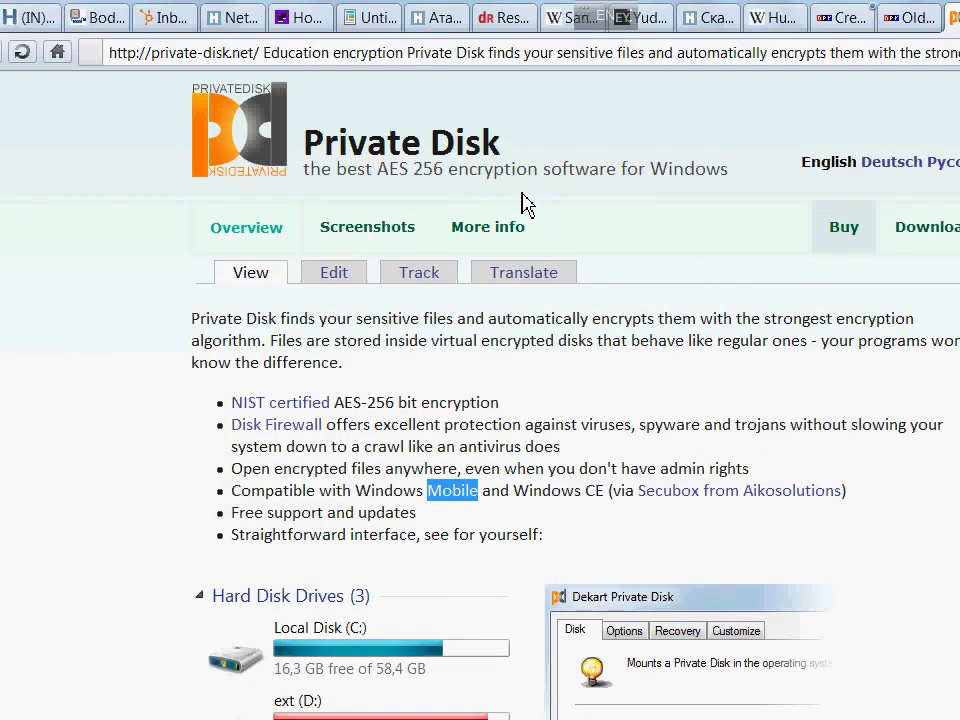